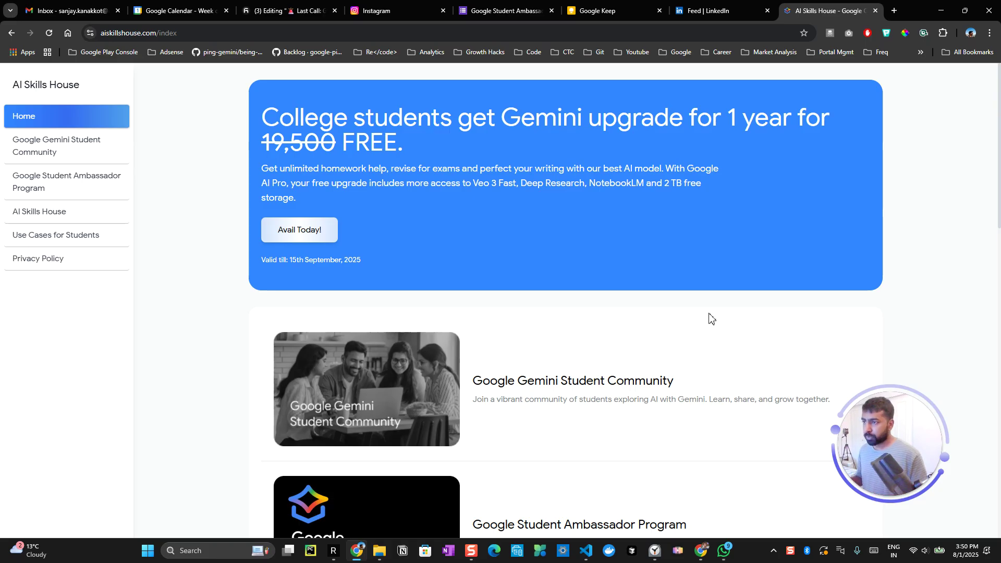
Step: Scroll down the AI Skills House home page and open the Google Student Ambassador Program card
{"action": "scroll", "coordinate": [710, 323], "scroll_direction": "down", "scroll_amount": 4}
{"action": "left_click", "coordinate": [633, 326]}
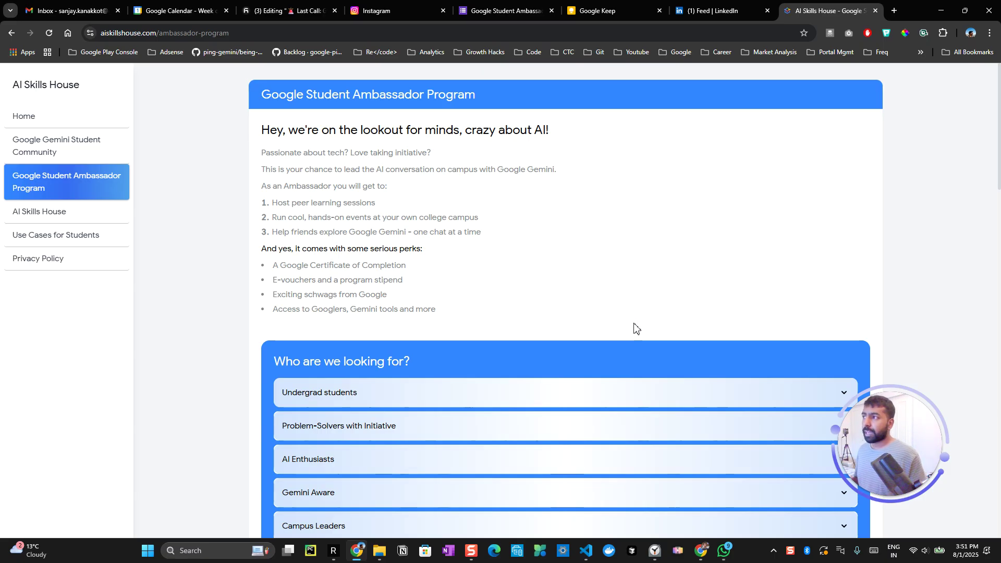
{"action": "left_click", "coordinate": [487, 7]}
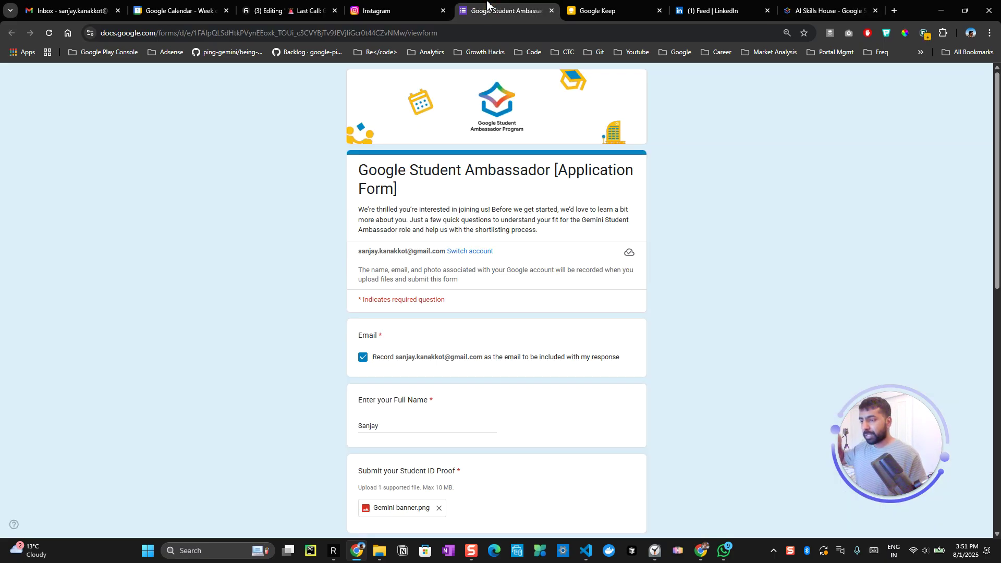
{"action": "scroll", "coordinate": [498, 313], "scroll_direction": "down", "scroll_amount": 3}
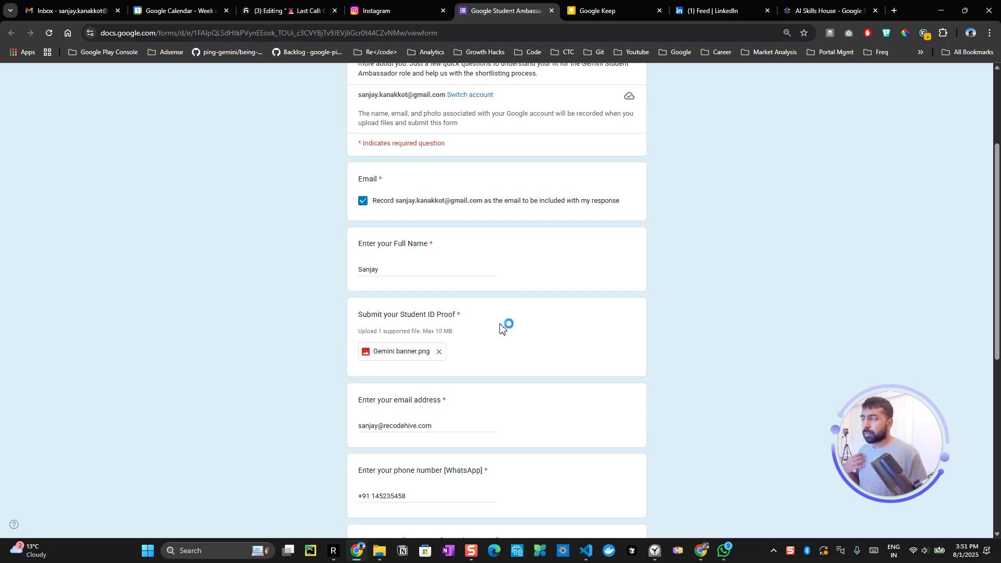
{"action": "scroll", "coordinate": [500, 327], "scroll_direction": "down", "scroll_amount": 7}
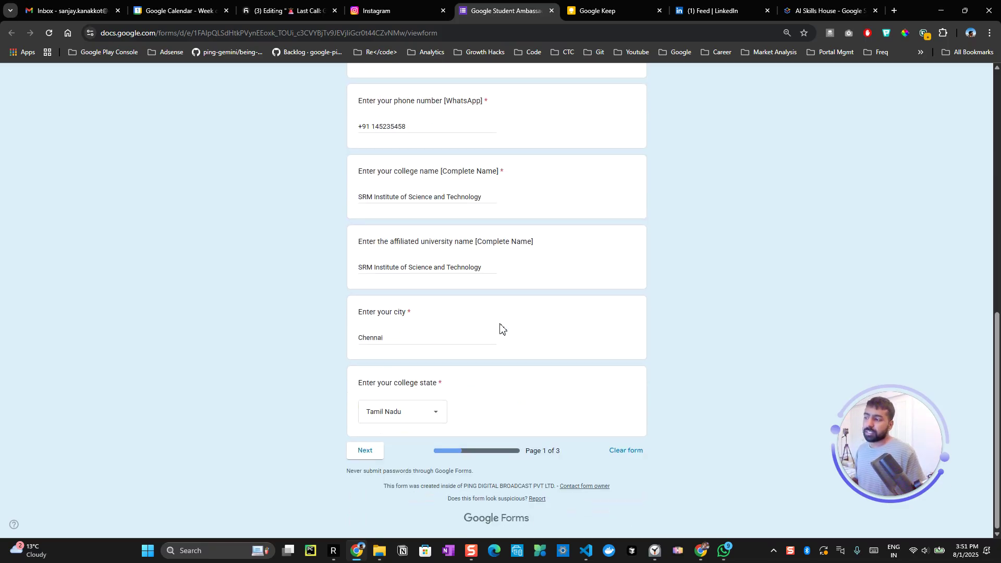
{"action": "scroll", "coordinate": [501, 328], "scroll_direction": "up", "scroll_amount": 10}
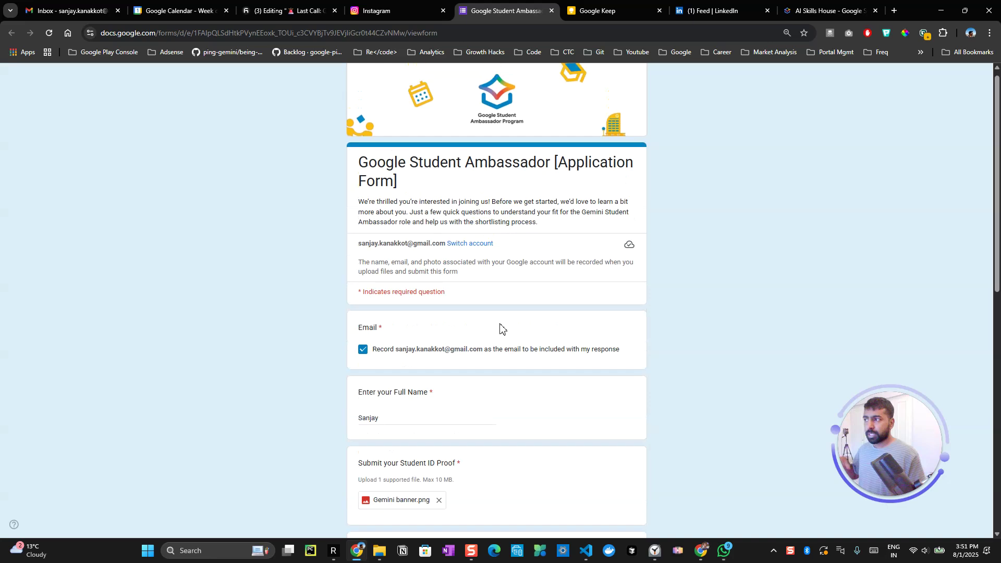
{"action": "left_click", "coordinate": [818, 11]}
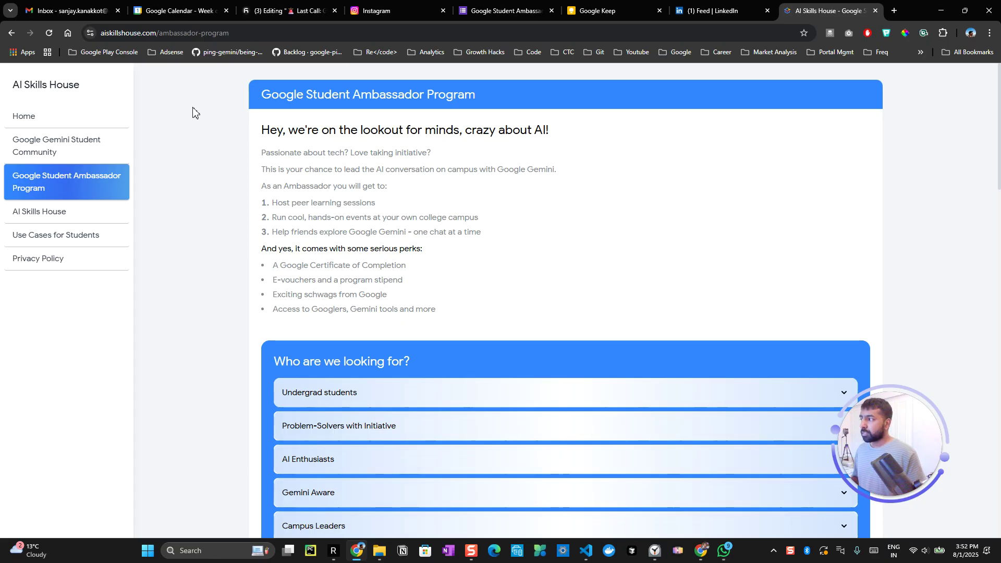
Step: Return to the AI Skills House home page with the free Gemini upgrade banner using the sidebar Home link
{"action": "left_click", "coordinate": [74, 125]}
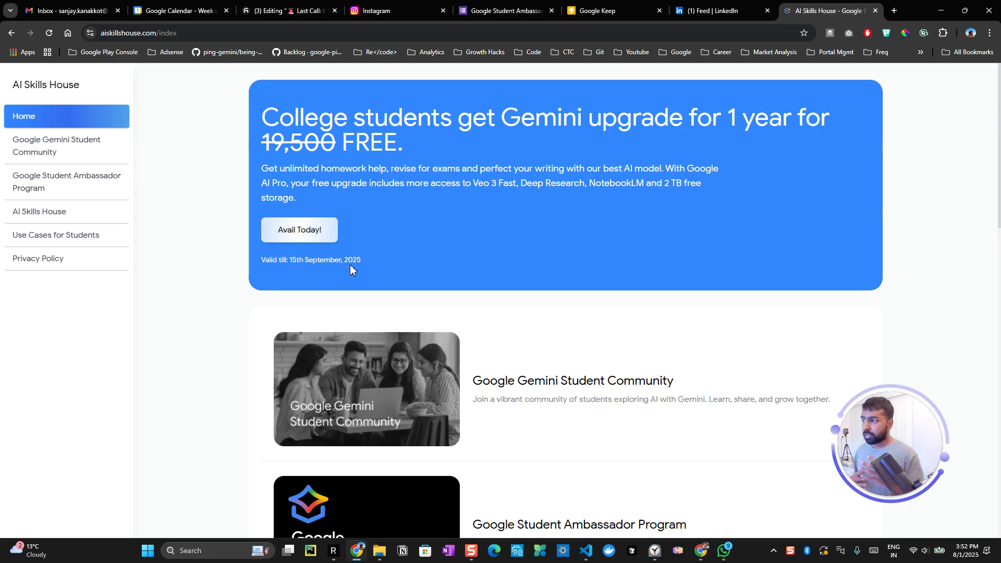
Step: Open the Google Student Ambassador Program page and scroll down to its perks
{"action": "scroll", "coordinate": [350, 268], "scroll_direction": "down", "scroll_amount": 5}
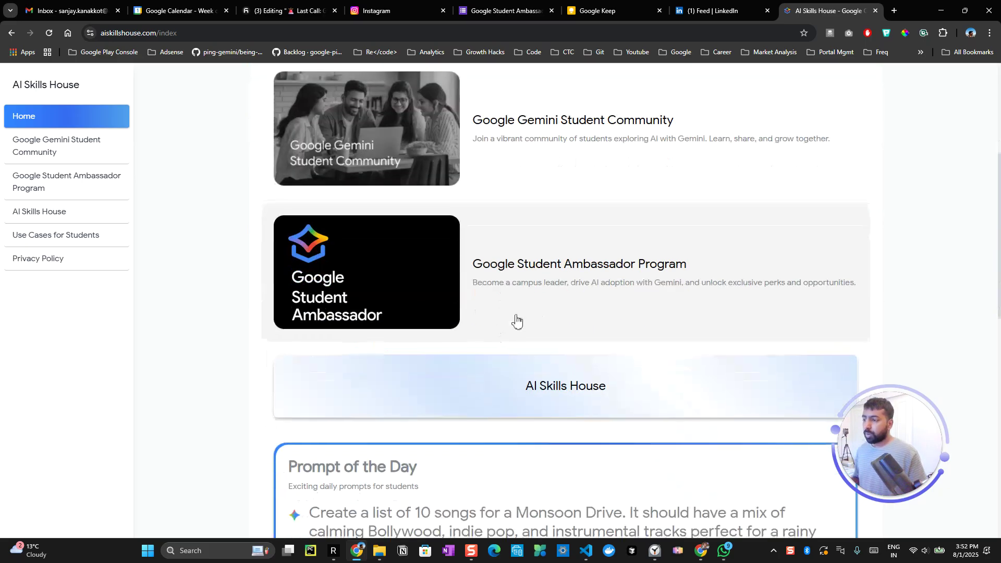
{"action": "left_click", "coordinate": [571, 271]}
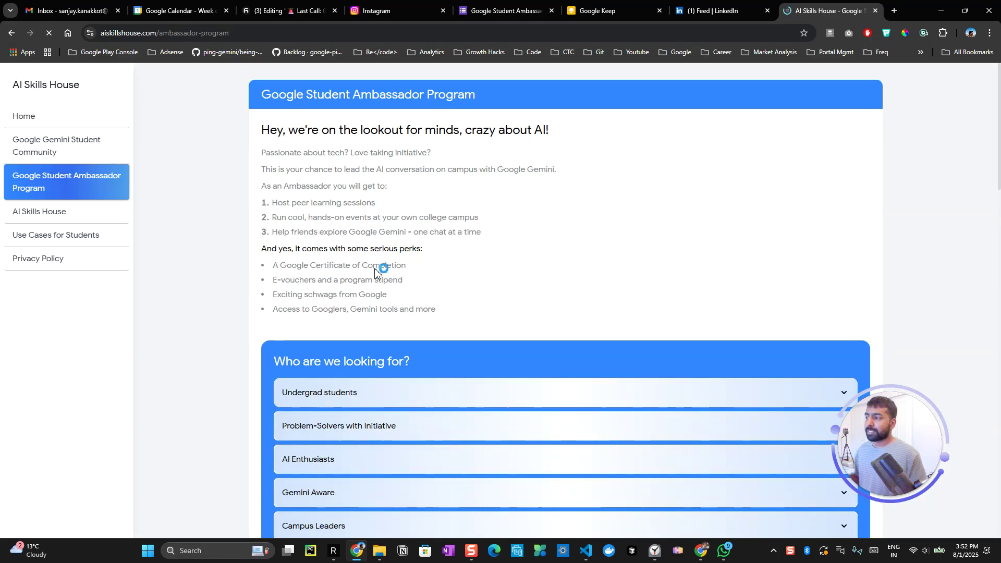
{"action": "scroll", "coordinate": [442, 360], "scroll_direction": "down", "scroll_amount": 9}
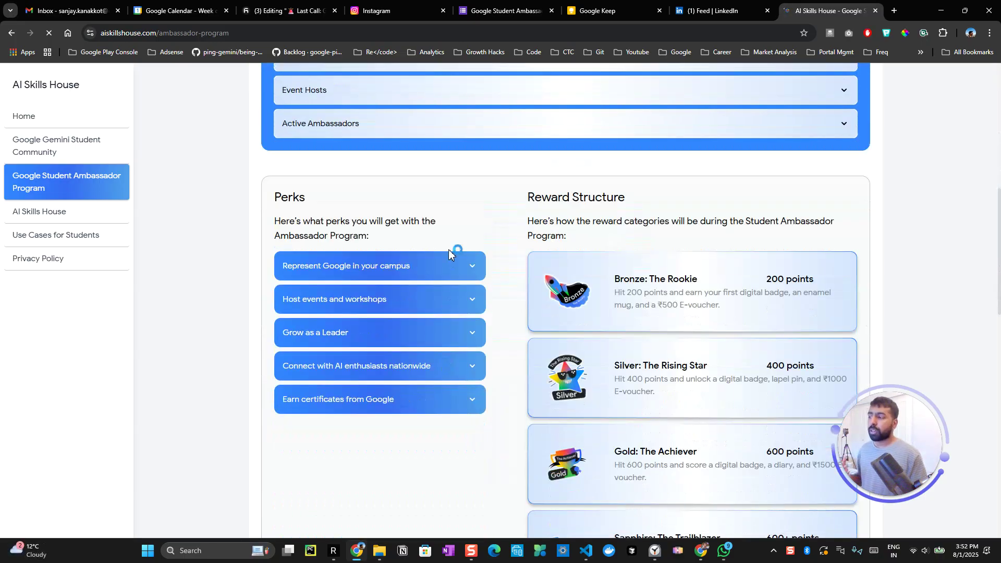
{"action": "scroll", "coordinate": [499, 288], "scroll_direction": "down", "scroll_amount": 2}
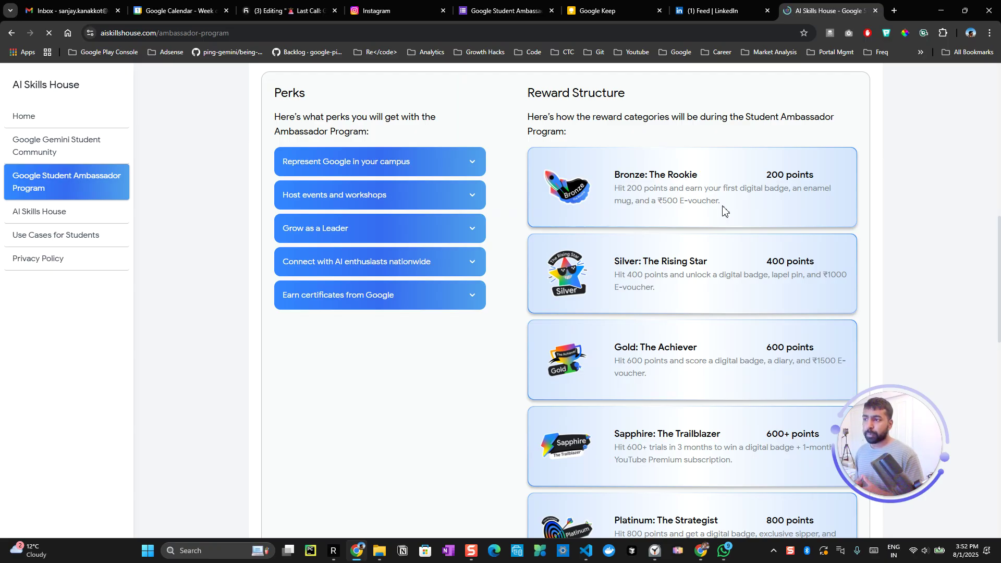
Step: Highlight the Reward Structure tiers, from Bronze at 200 points to Celestial at 1500+
{"action": "left_click_drag", "start_coordinate": [721, 204], "coordinate": [661, 189]}
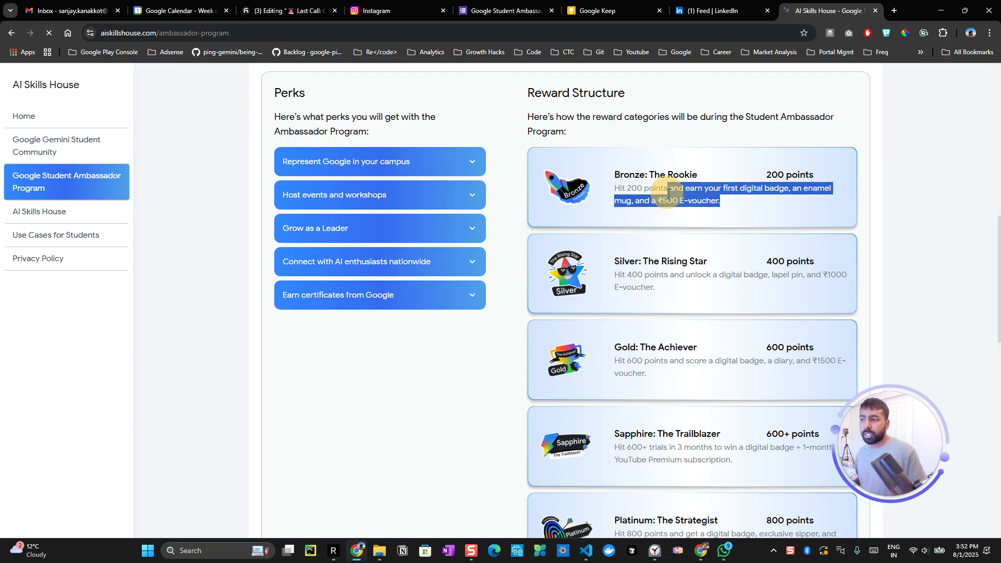
{"action": "scroll", "coordinate": [677, 283], "scroll_direction": "down", "scroll_amount": 4}
{"action": "scroll", "coordinate": [678, 283], "scroll_direction": "down", "scroll_amount": 5}
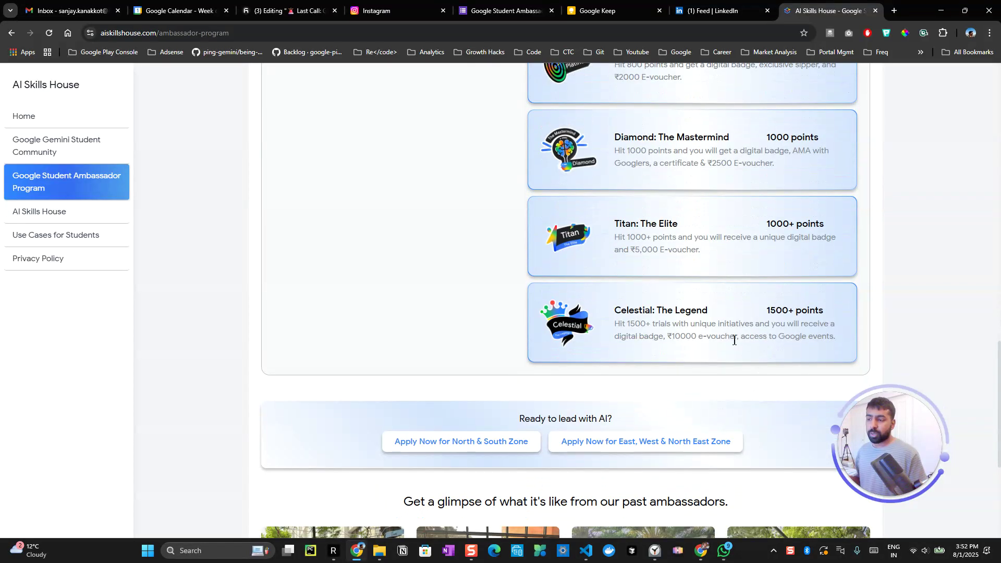
{"action": "left_click_drag", "start_coordinate": [735, 336], "coordinate": [647, 336]}
{"action": "left_click_drag", "start_coordinate": [826, 311], "coordinate": [748, 315]}
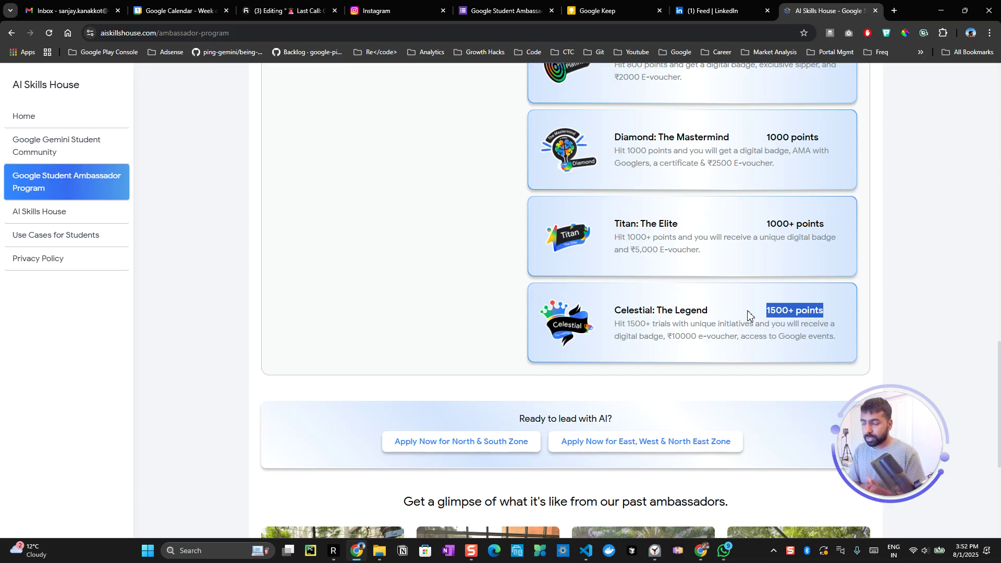
Step: Scroll back up and open the Use Cases for Students page
{"action": "scroll", "coordinate": [747, 315], "scroll_direction": "up", "scroll_amount": 9}
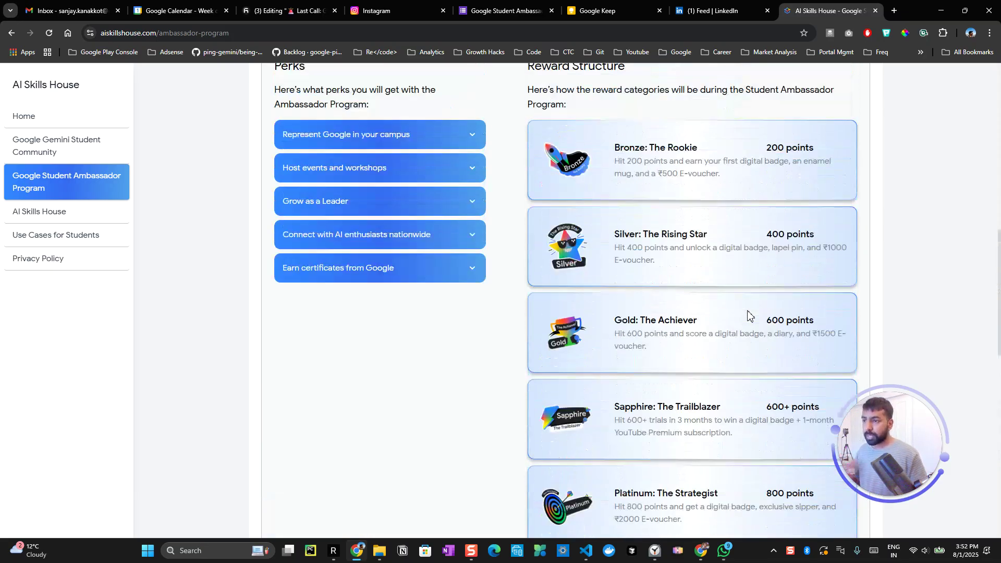
{"action": "left_click", "coordinate": [806, 166]}
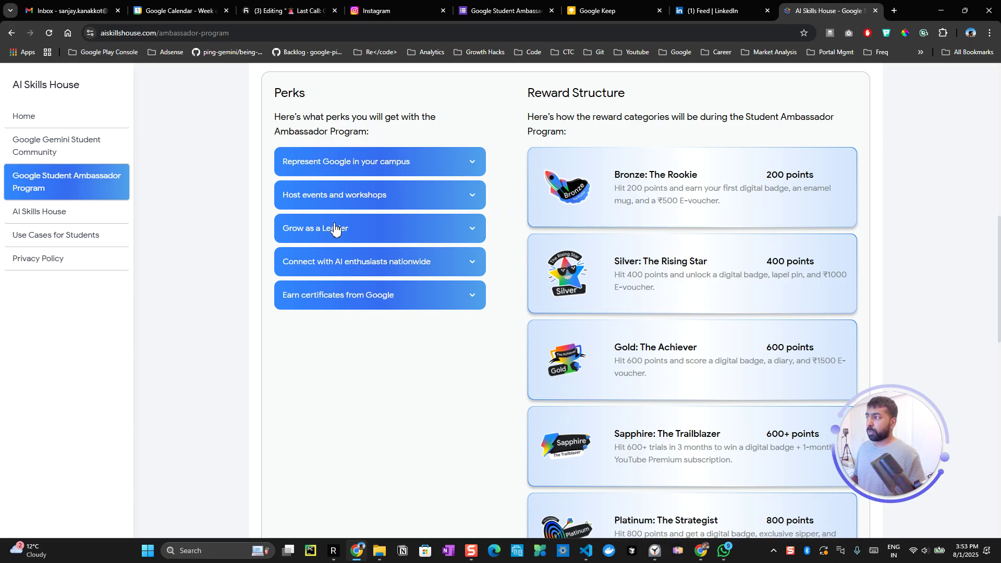
{"action": "left_click", "coordinate": [83, 239]}
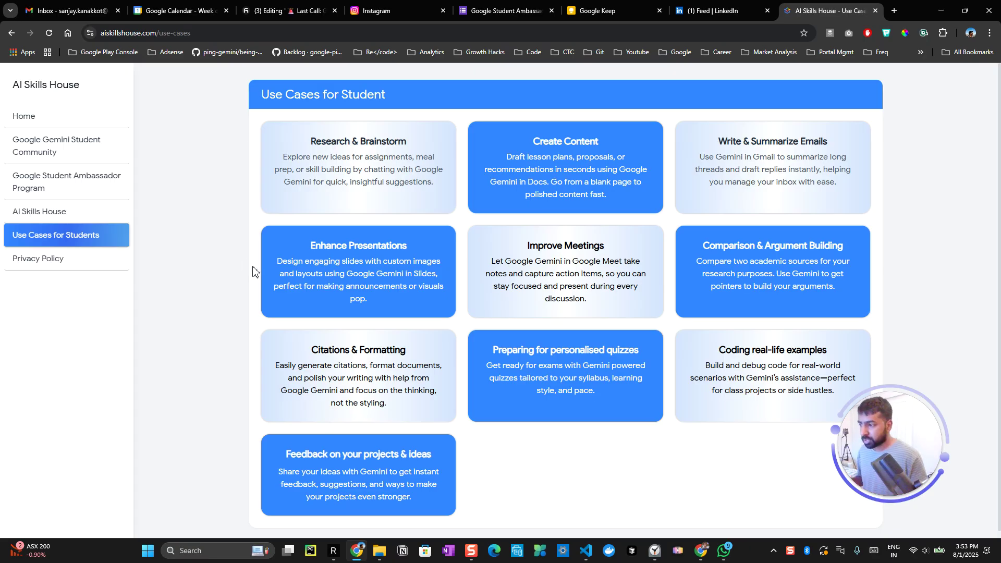
Step: Skim the student use cases, then return to the Ambassador Program page's past-ambassador photos
{"action": "scroll", "coordinate": [225, 312], "scroll_direction": "down", "scroll_amount": 1}
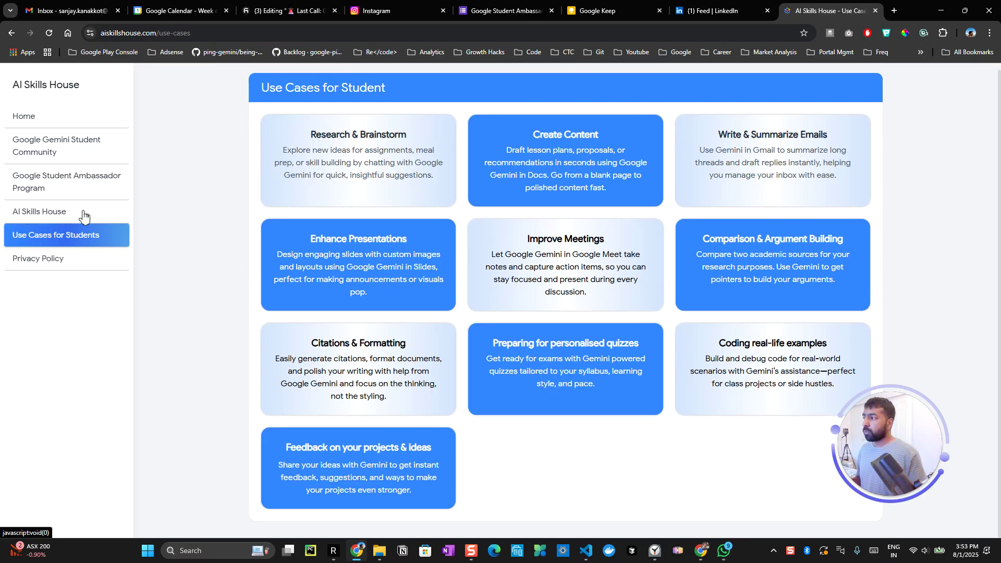
{"action": "left_click", "coordinate": [108, 177]}
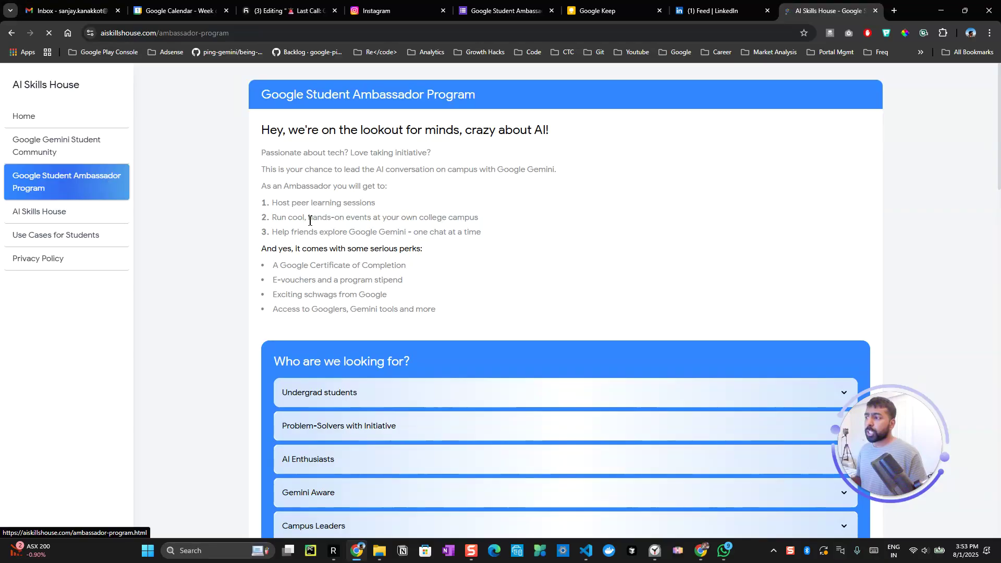
{"action": "scroll", "coordinate": [344, 271], "scroll_direction": "down", "scroll_amount": 5}
{"action": "scroll", "coordinate": [348, 295], "scroll_direction": "down", "scroll_amount": 5}
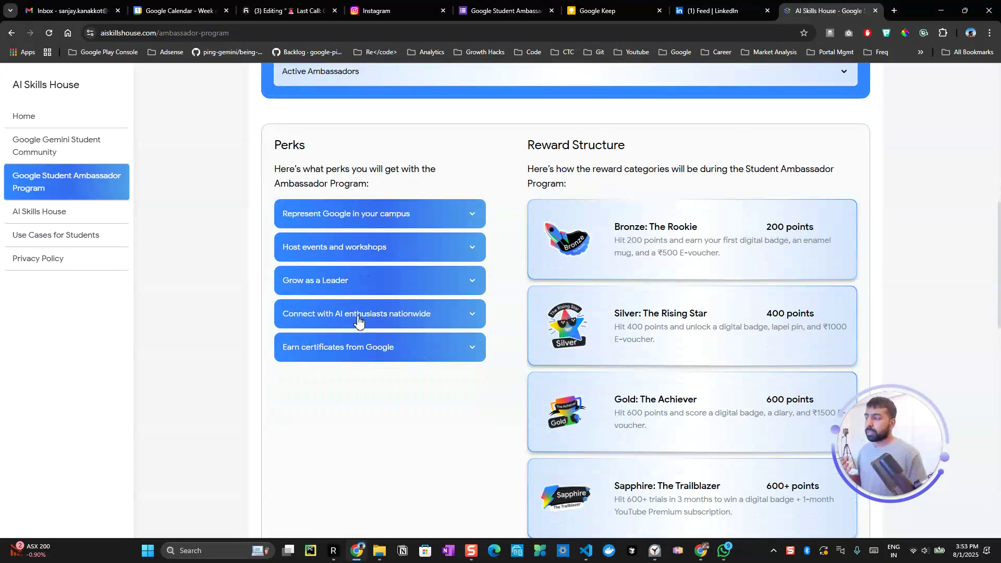
{"action": "scroll", "coordinate": [357, 319], "scroll_direction": "down", "scroll_amount": 15}
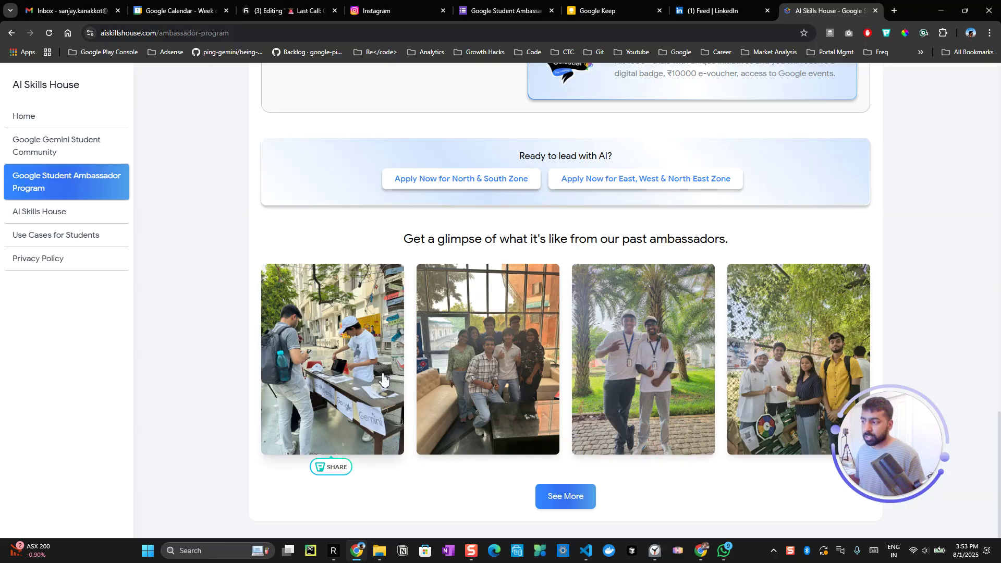
Step: Enlarge the first past-ambassador photo and step through the next several in the viewer
{"action": "left_click", "coordinate": [367, 365]}
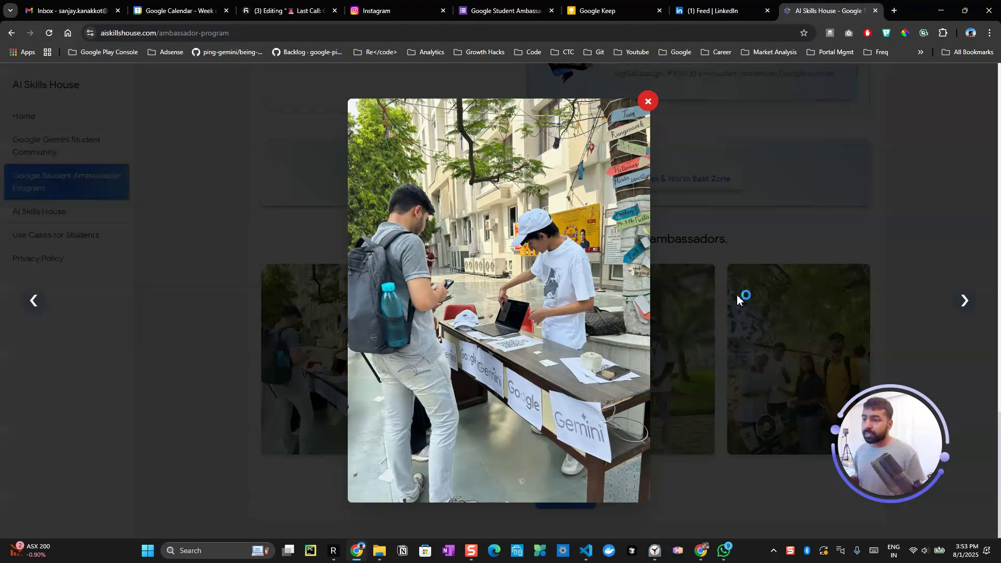
{"action": "left_click", "coordinate": [963, 302]}
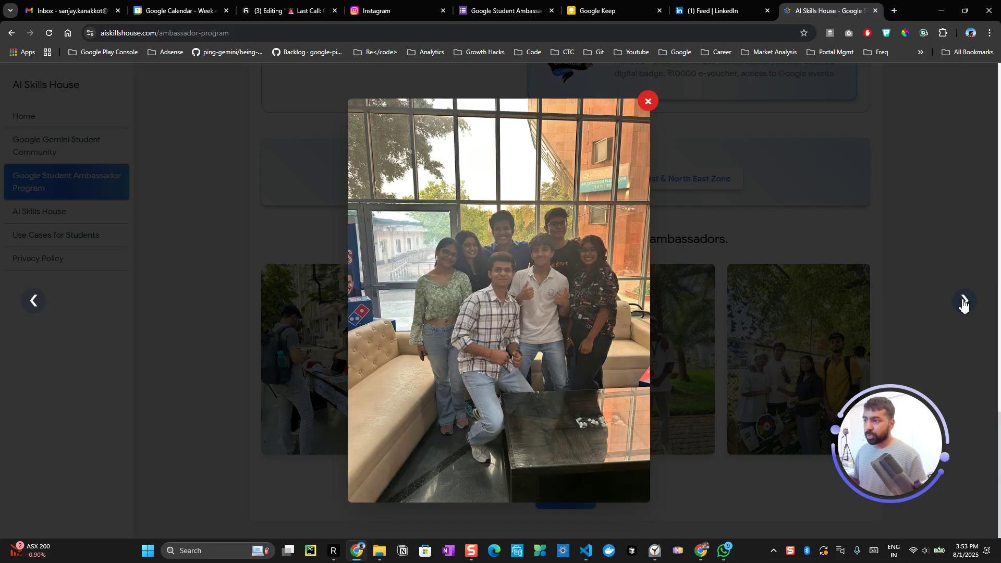
{"action": "left_click", "coordinate": [963, 302]}
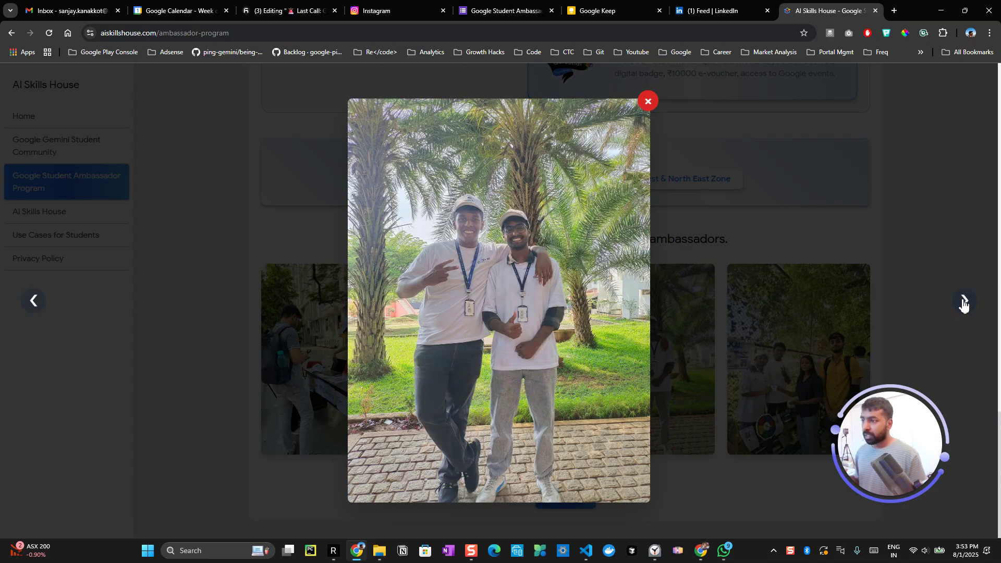
{"action": "left_click", "coordinate": [963, 303]}
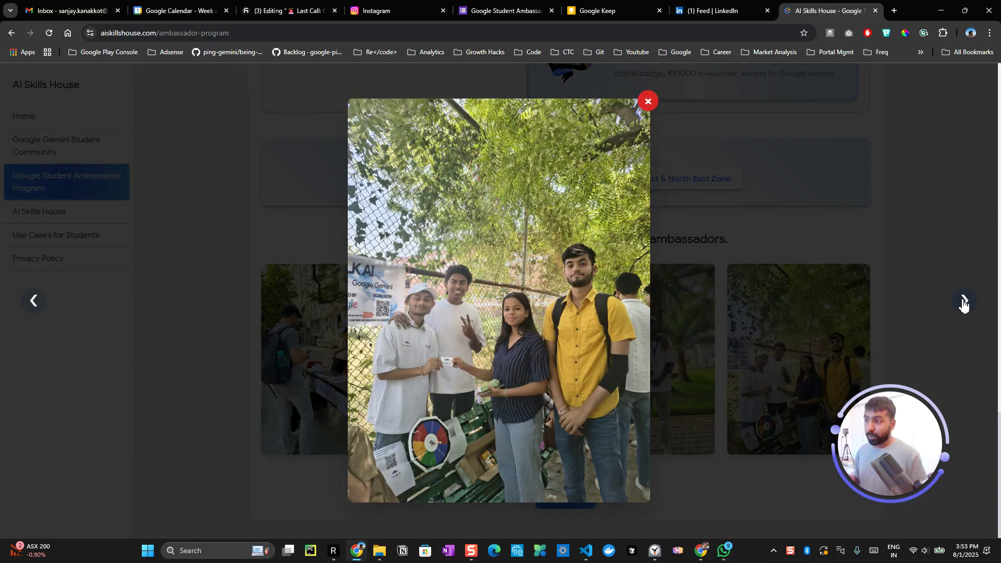
{"action": "left_click", "coordinate": [963, 302]}
{"action": "left_click", "coordinate": [963, 303]}
{"action": "left_click", "coordinate": [963, 302]}
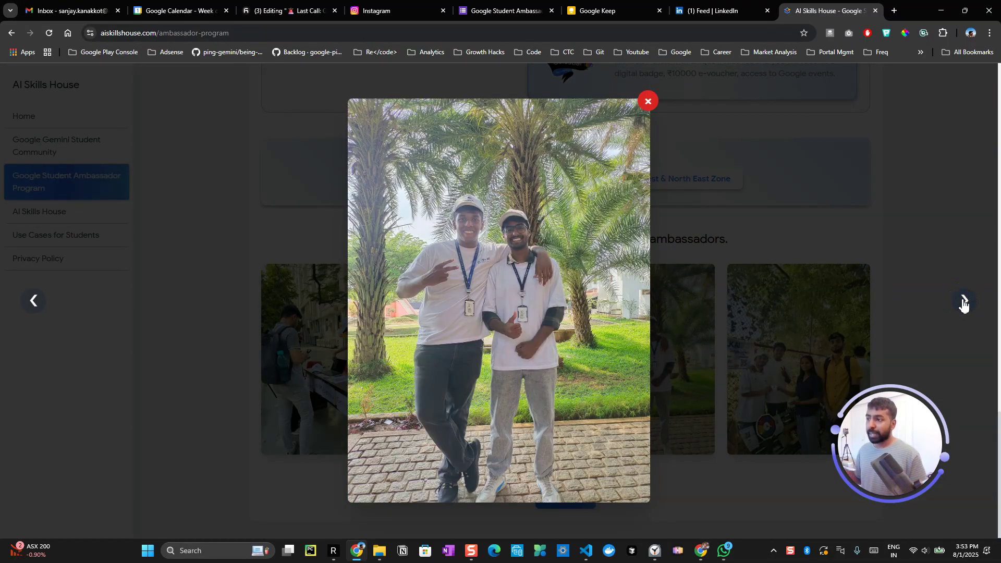
Step: Close the photo viewer, scroll to the page top, and switch to the application form
{"action": "left_click", "coordinate": [933, 268]}
{"action": "scroll", "coordinate": [707, 284], "scroll_direction": "up", "scroll_amount": 5}
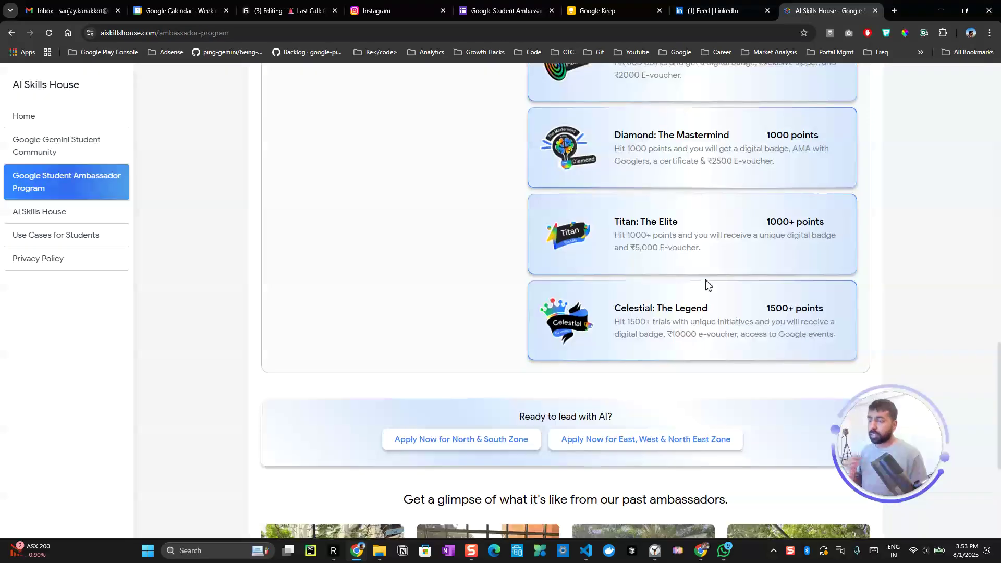
{"action": "scroll", "coordinate": [707, 284], "scroll_direction": "up", "scroll_amount": 12}
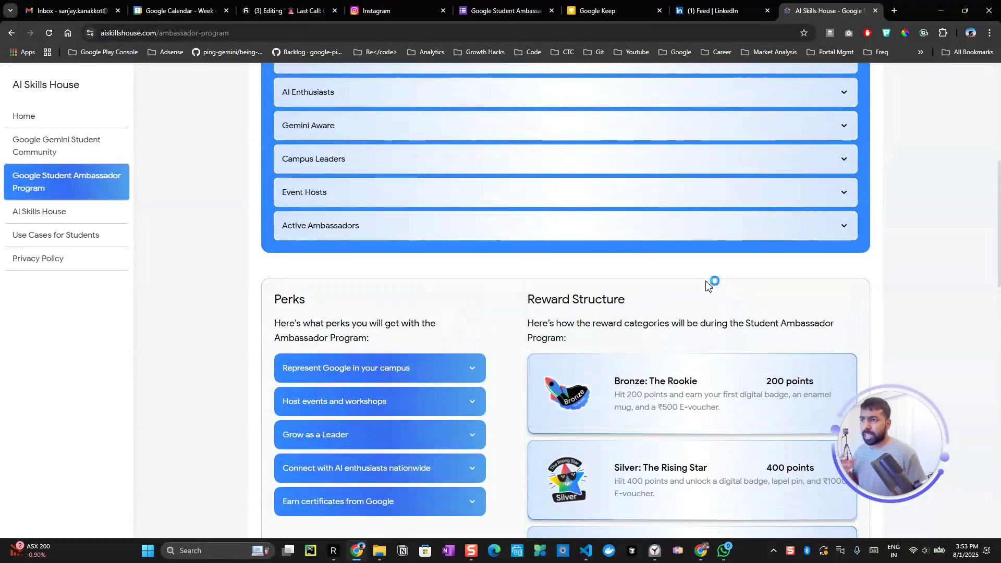
{"action": "scroll", "coordinate": [707, 284], "scroll_direction": "up", "scroll_amount": 4}
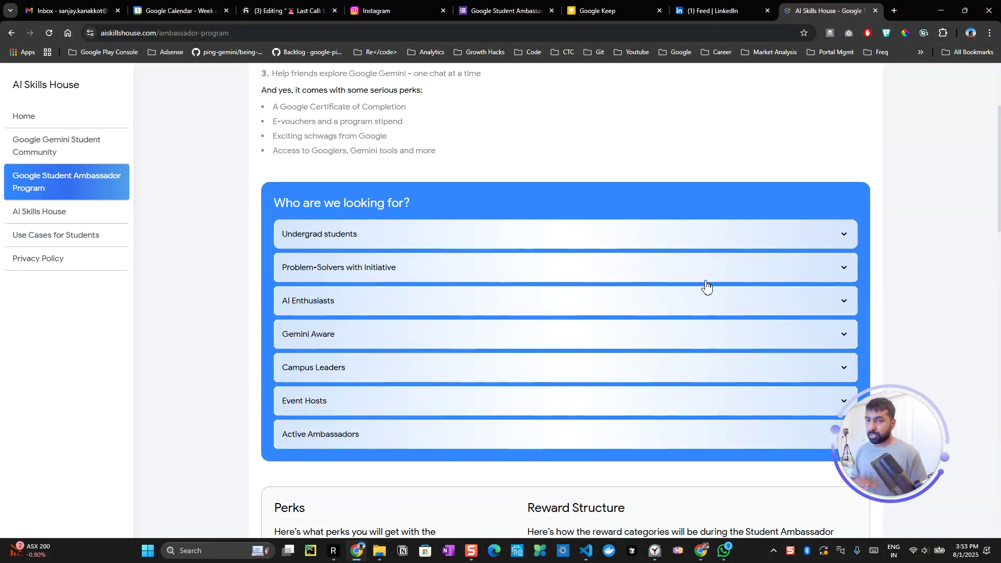
{"action": "scroll", "coordinate": [706, 285], "scroll_direction": "up", "scroll_amount": 3}
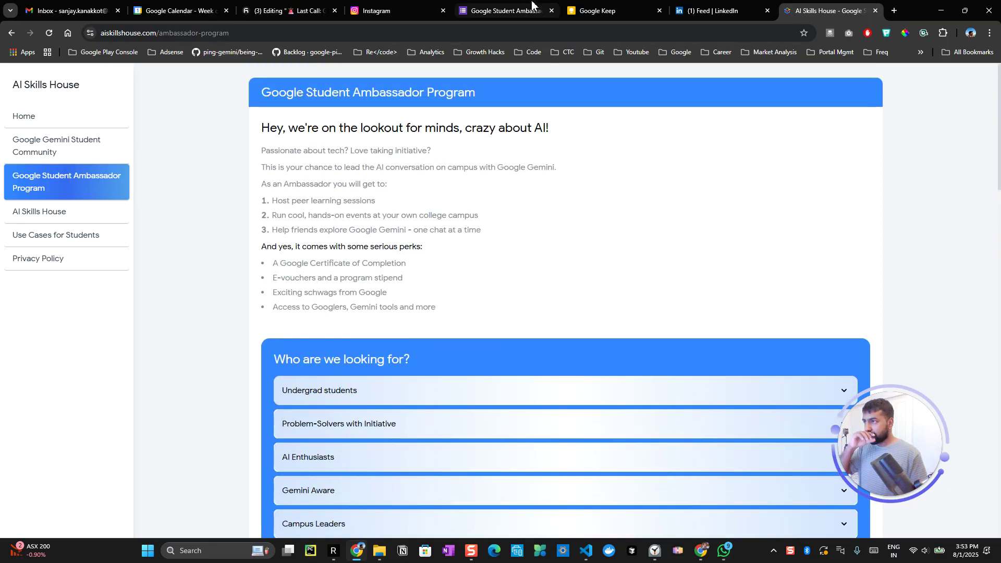
{"action": "left_click", "coordinate": [531, 5]}
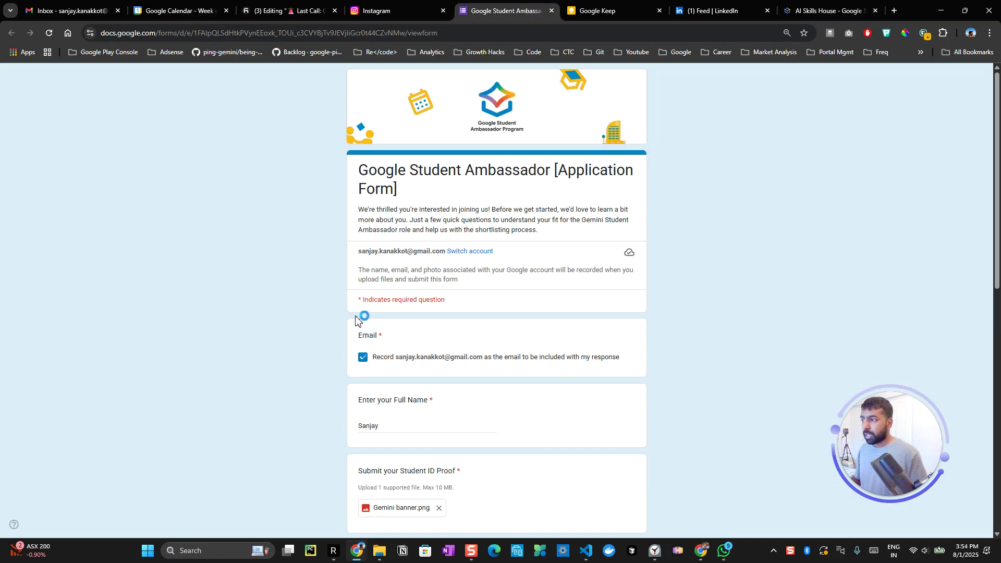
Step: Zoom in on the form's first page, review the answers, and select the college name answer
{"action": "left_click", "coordinate": [712, 363]}
{"action": "key", "text": "ctrl+plus"}
{"action": "key", "text": "ctrl+plus"}
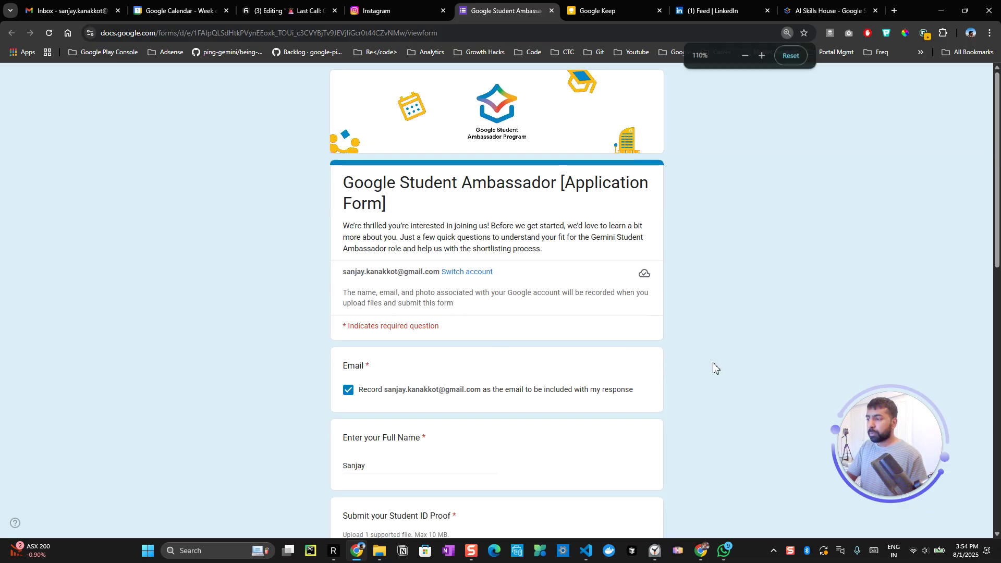
{"action": "scroll", "coordinate": [703, 151], "scroll_direction": "down", "scroll_amount": 5}
{"action": "scroll", "coordinate": [447, 212], "scroll_direction": "down", "scroll_amount": 3}
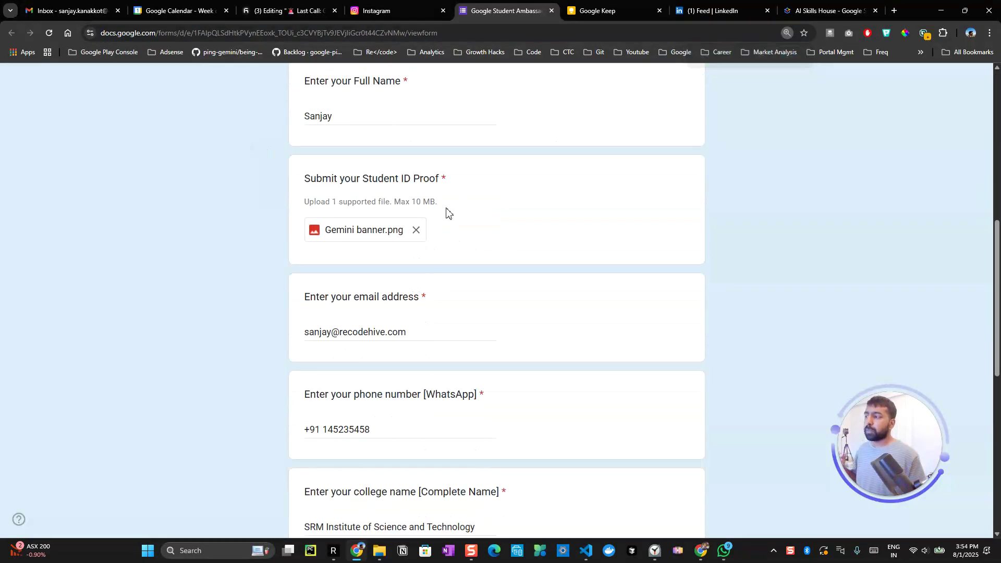
{"action": "scroll", "coordinate": [392, 221], "scroll_direction": "up", "scroll_amount": 2}
{"action": "scroll", "coordinate": [399, 224], "scroll_direction": "down", "scroll_amount": 2}
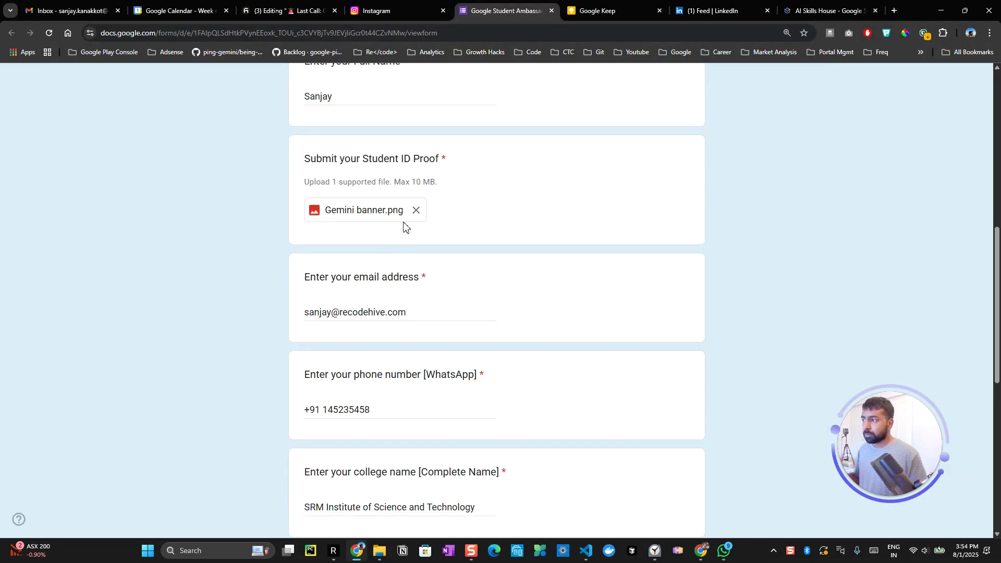
{"action": "scroll", "coordinate": [404, 225], "scroll_direction": "down", "scroll_amount": 2}
{"action": "scroll", "coordinate": [387, 213], "scroll_direction": "down", "scroll_amount": 5}
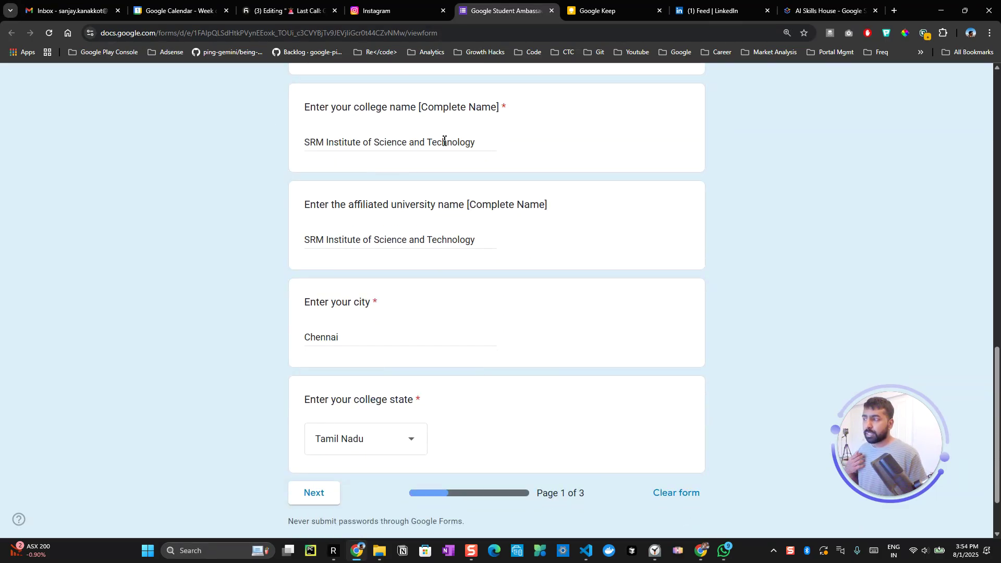
{"action": "left_click_drag", "start_coordinate": [478, 141], "coordinate": [894, 11]}
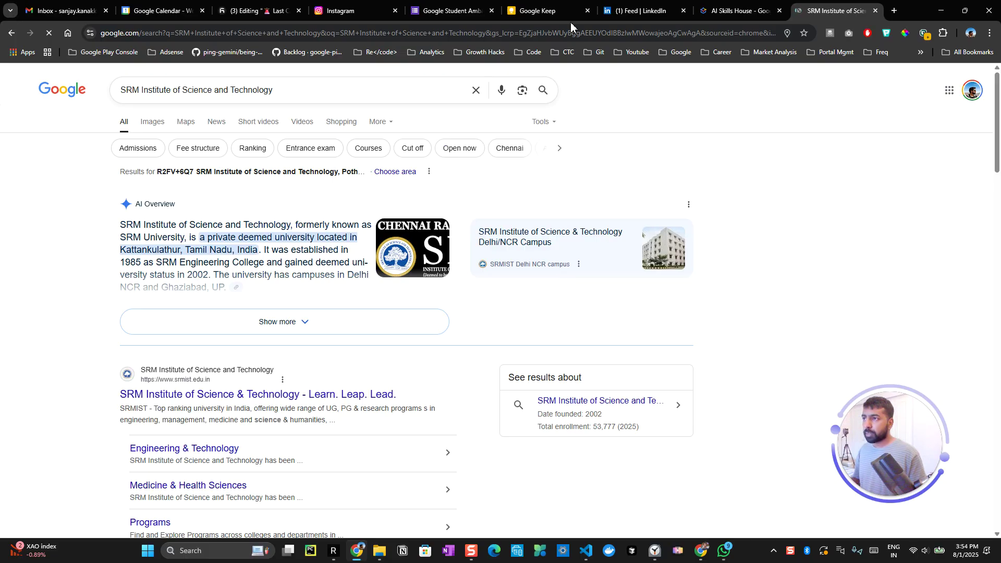
Step: Look up SRM Institute in the search results, trying the srmist.edu.in site before returning
{"action": "left_click_drag", "start_coordinate": [291, 225], "coordinate": [116, 223]}
{"action": "left_click", "coordinate": [248, 395]}
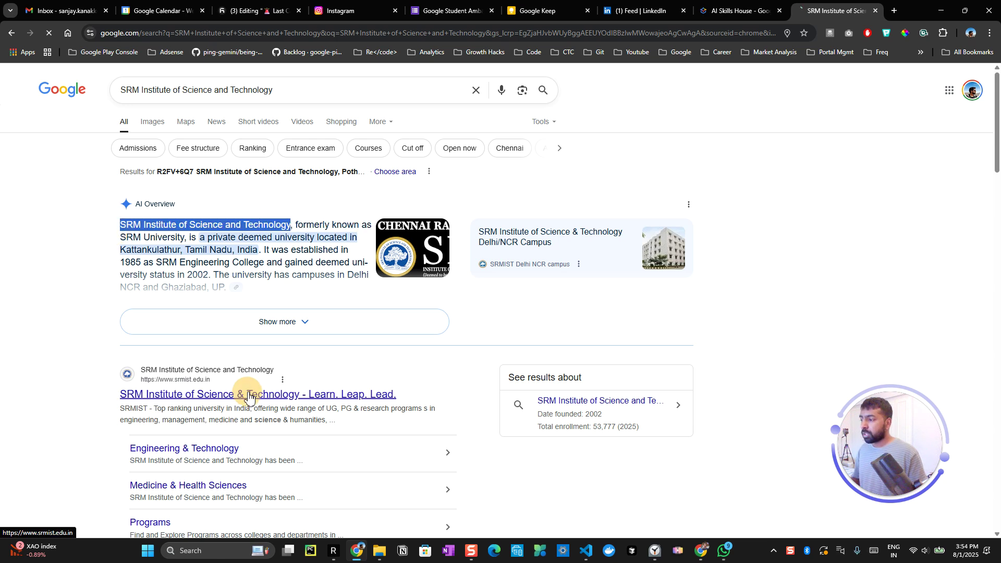
{"action": "left_click", "coordinate": [11, 33]}
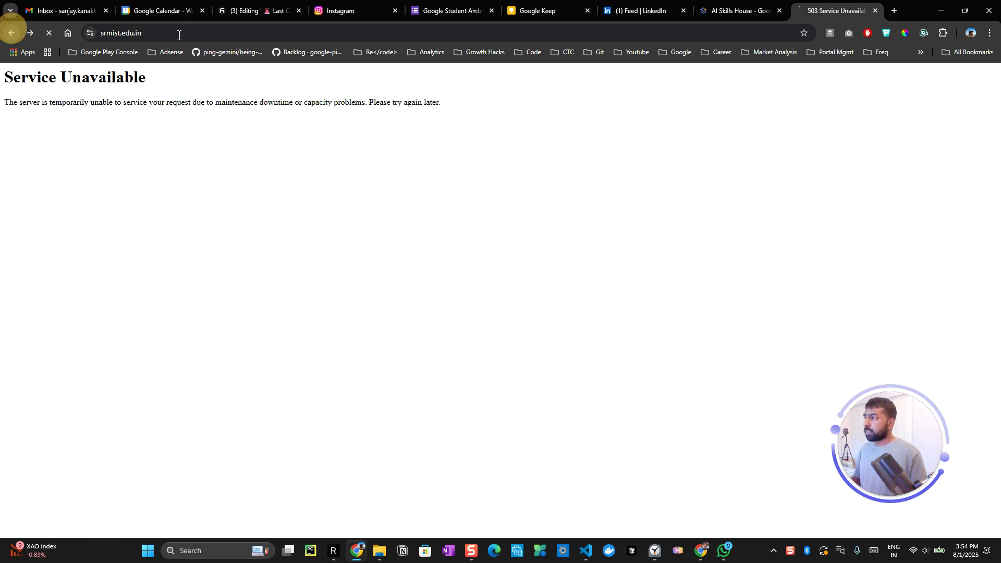
Step: Clear the affiliated university answer on the application form
{"action": "key", "text": "ctrl+shift+Tab"}
{"action": "key", "text": "ctrl+shift+Tab"}
{"action": "key", "text": "ctrl+shift+Tab"}
{"action": "key", "text": "ctrl+shift+Tab"}
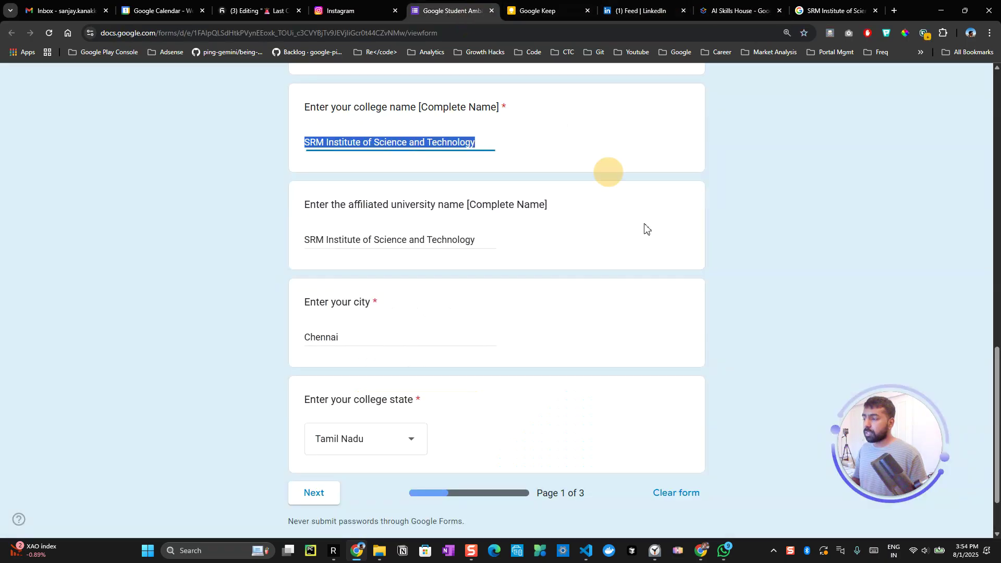
{"action": "left_click", "coordinate": [421, 240]}
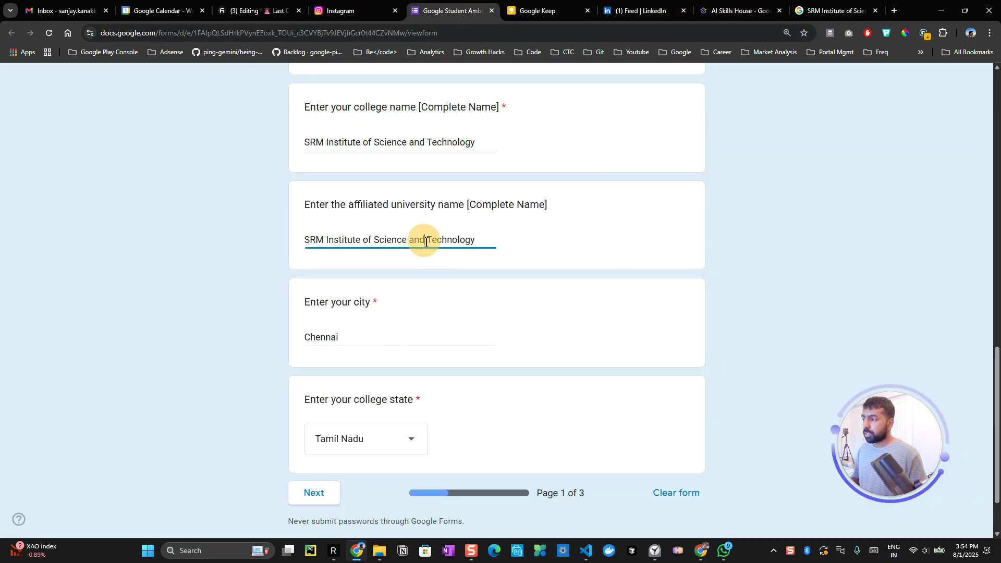
{"action": "triple_click", "coordinate": [436, 147]}
{"action": "left_click", "coordinate": [460, 151]}
{"action": "left_click", "coordinate": [425, 241]}
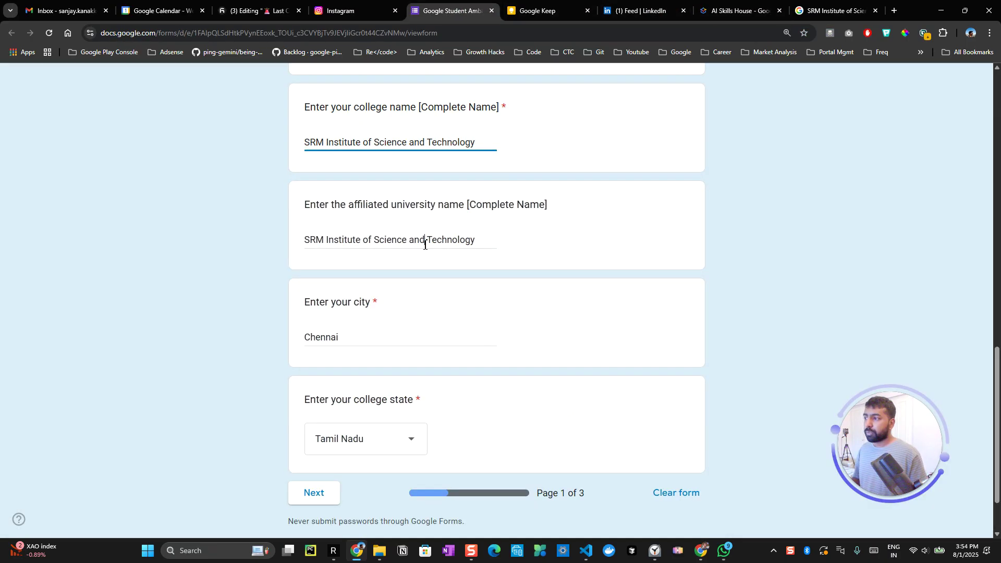
{"action": "left_click_drag", "start_coordinate": [476, 239], "coordinate": [257, 239]}
{"action": "key", "text": "BackSpace"}
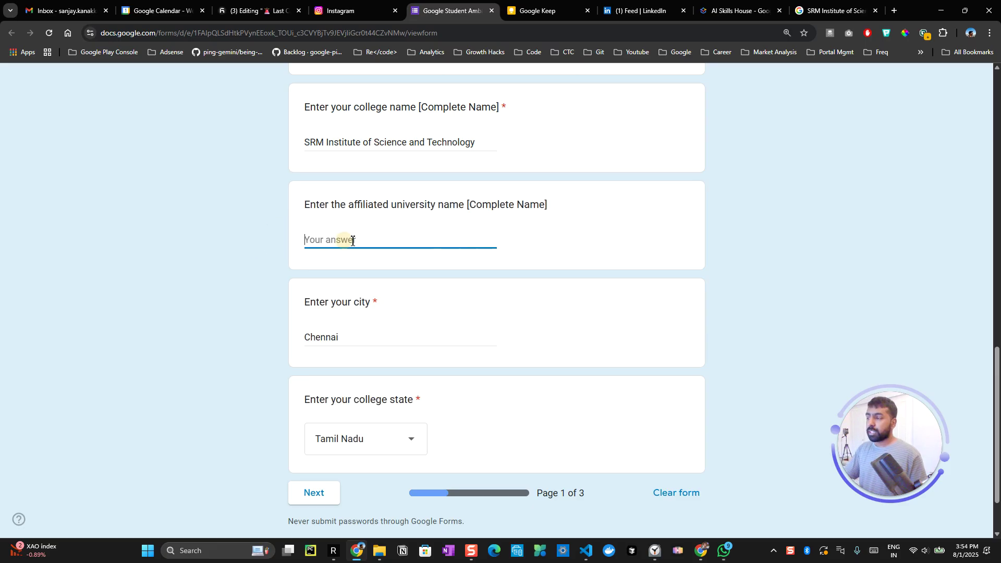
Step: Search for SRM's affiliated university name and select the answer in the AI overview
{"action": "left_click", "coordinate": [849, 10]}
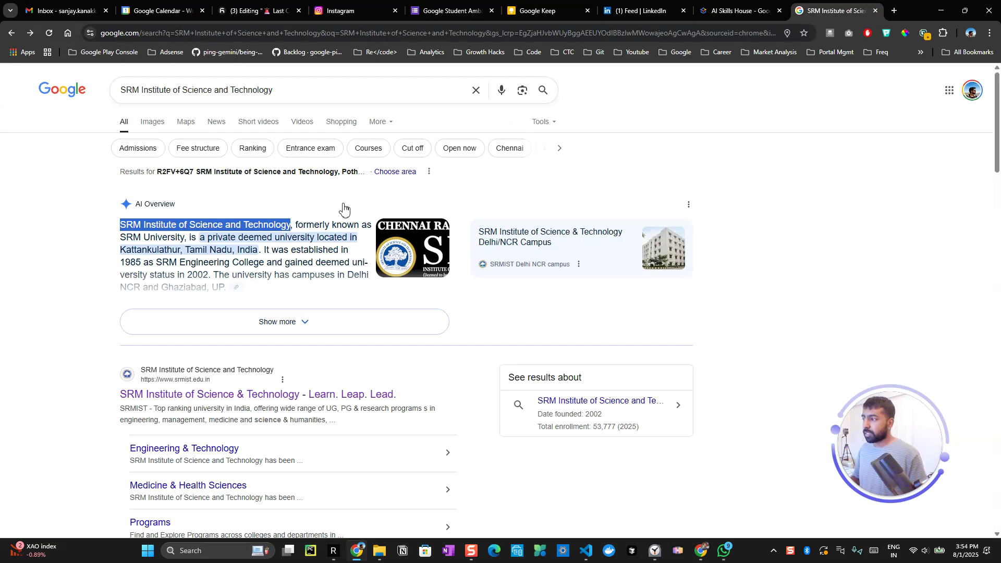
{"action": "left_click", "coordinate": [323, 94]}
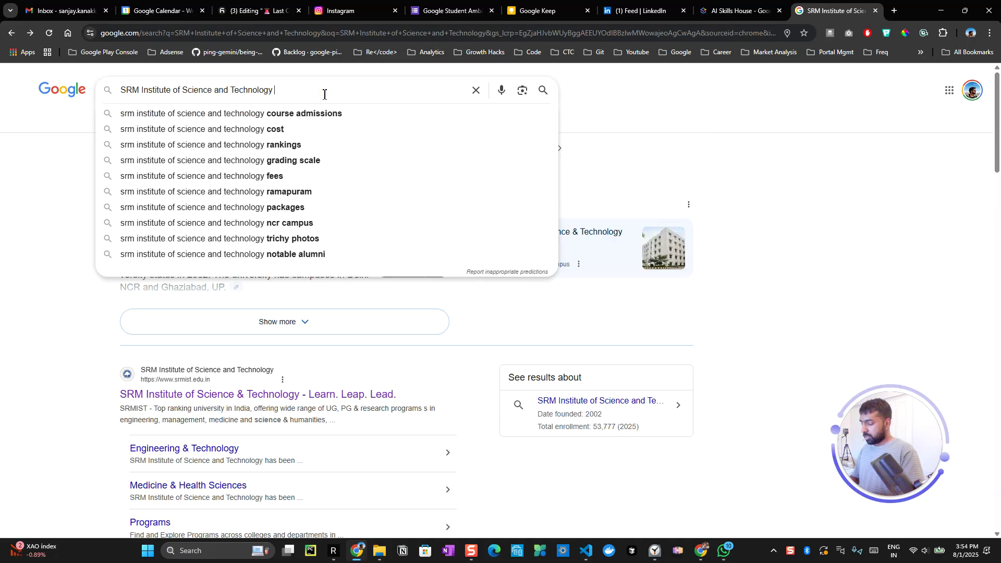
{"action": "type", "text": "ffliate uni"}
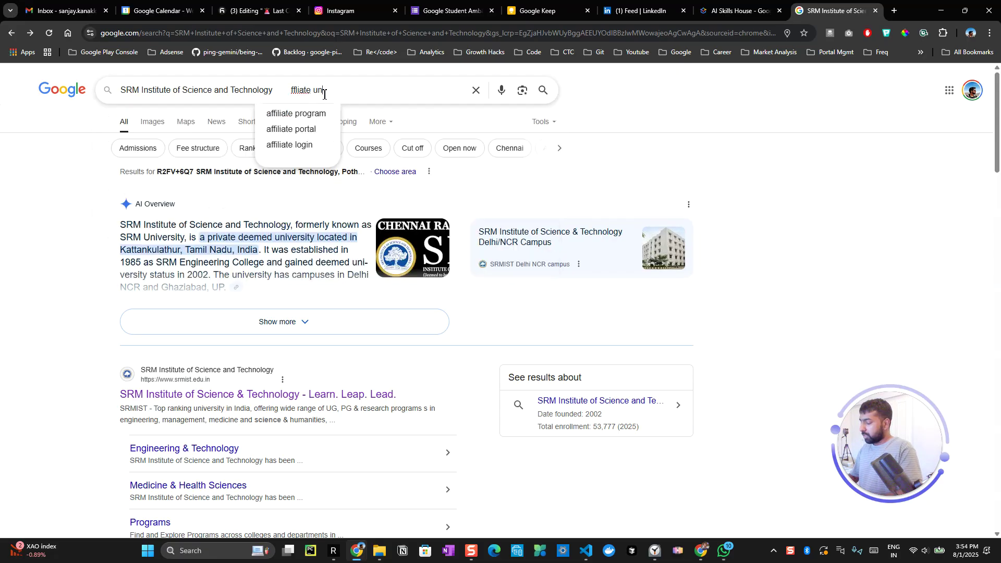
{"action": "type", "text": "versity name"}
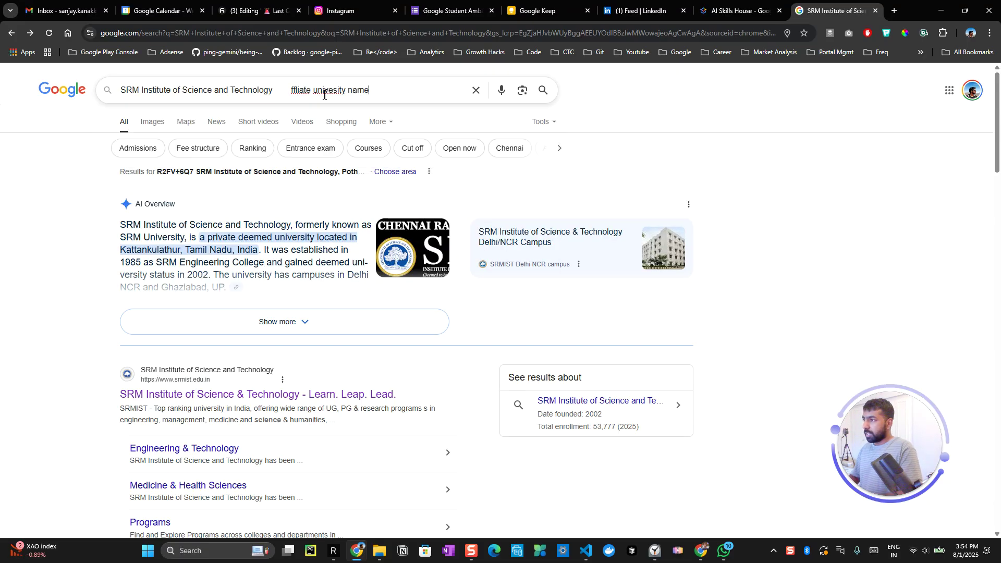
{"action": "key", "text": "Return"}
{"action": "scroll", "coordinate": [251, 203], "scroll_direction": "down", "scroll_amount": 2}
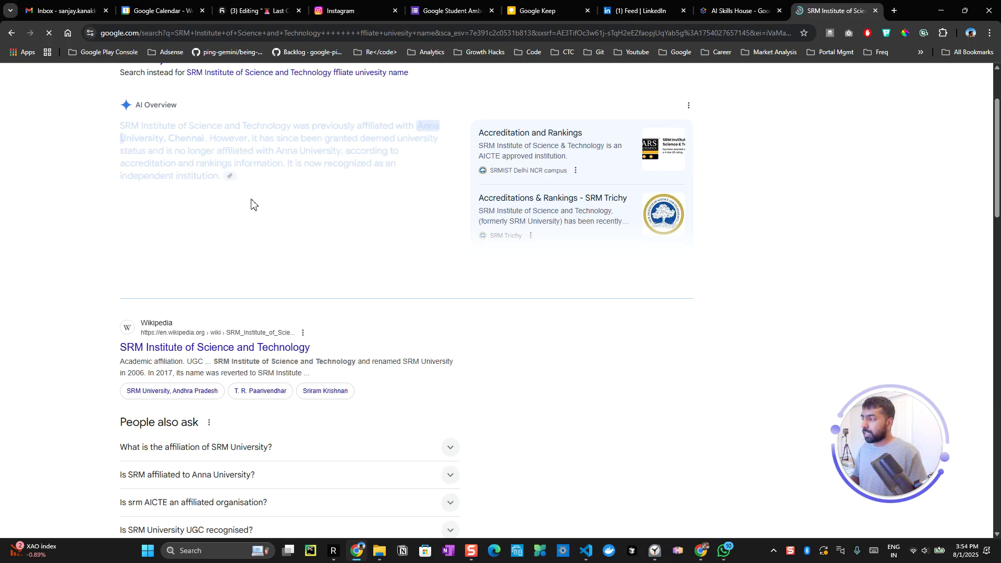
{"action": "left_click_drag", "start_coordinate": [423, 125], "coordinate": [204, 136]}
{"action": "key", "text": "ctrl+c"}
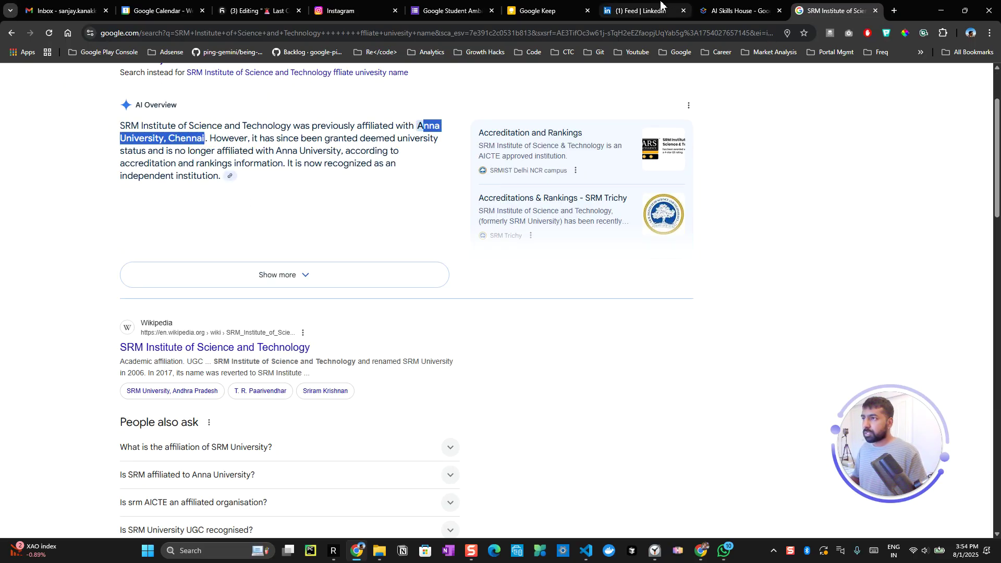
Step: Paste 'Anna University, Chennai' into the affiliated university answer, restore the missing 'A', and continue
{"action": "left_click", "coordinate": [510, 7]}
{"action": "left_click", "coordinate": [448, 10]}
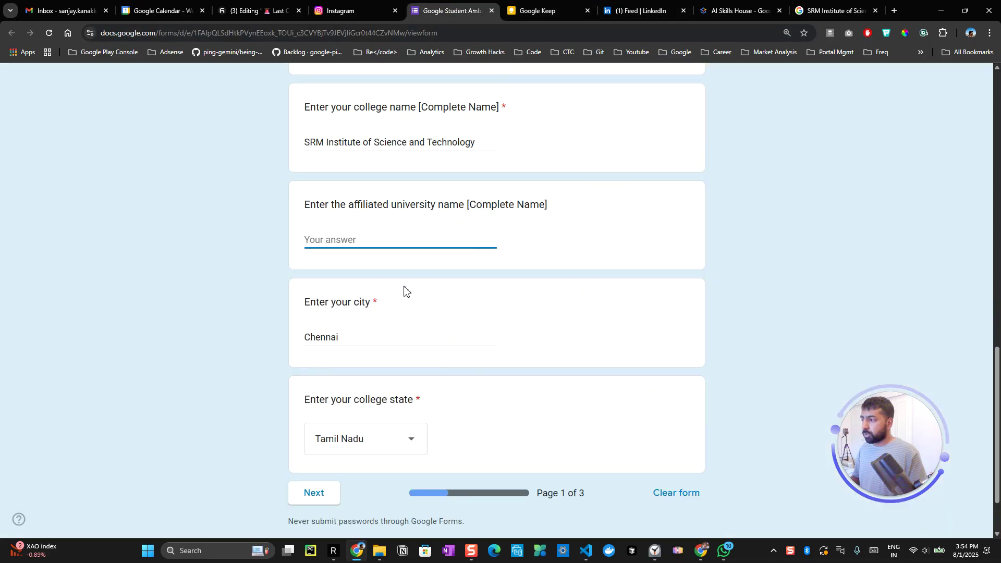
{"action": "key", "text": "ctrl+v"}
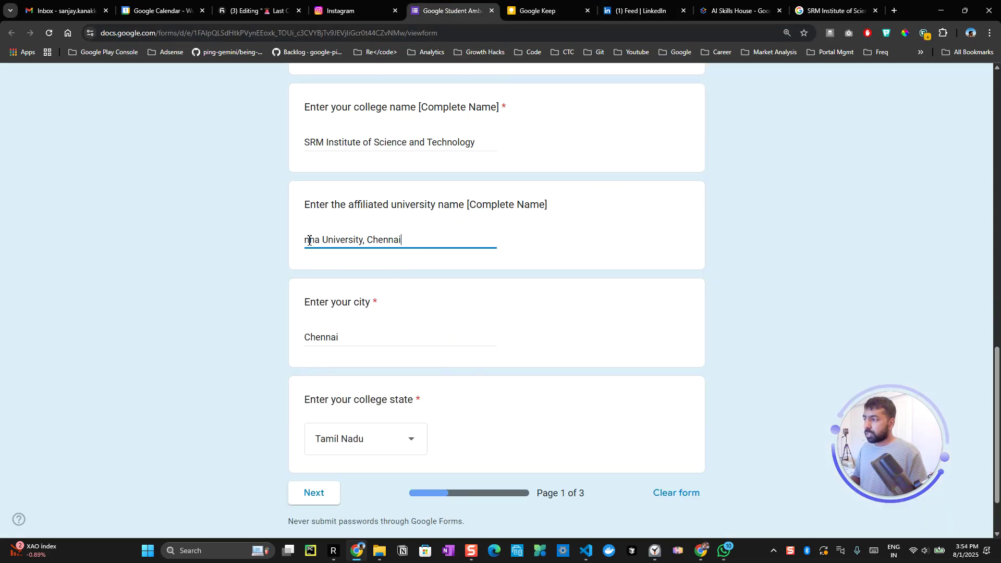
{"action": "left_click", "coordinate": [308, 239]}
{"action": "type", "text": "A"}
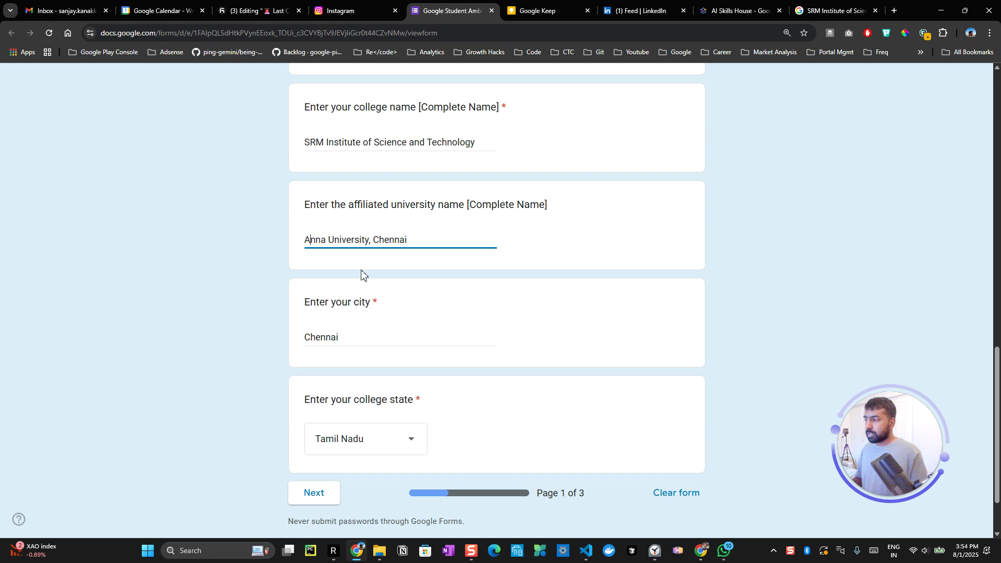
{"action": "left_click", "coordinate": [305, 498]}
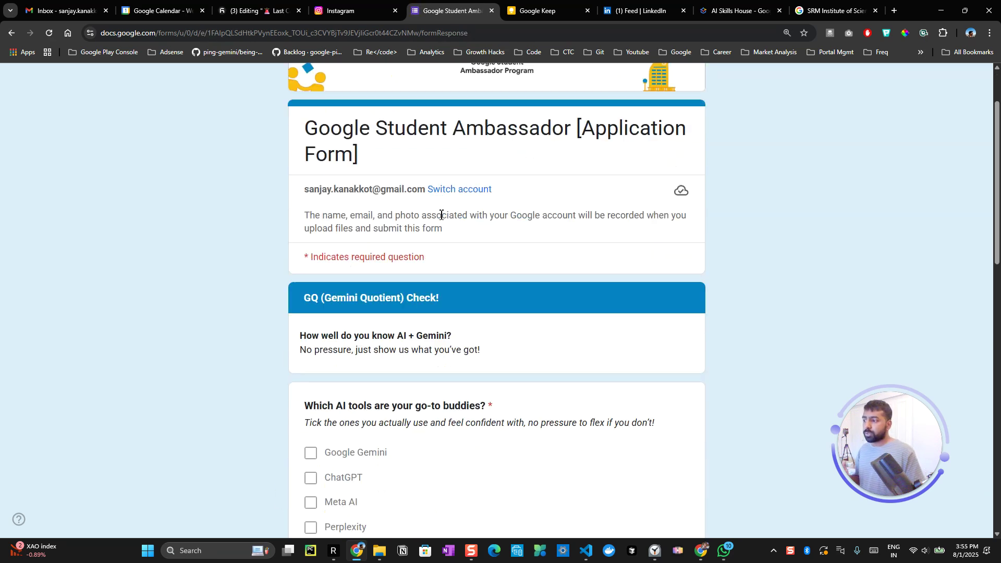
Step: Check the GQ answers (familiarity 5, seven features, False) and advance to Your Leadership DNA
{"action": "scroll", "coordinate": [441, 215], "scroll_direction": "down", "scroll_amount": 6}
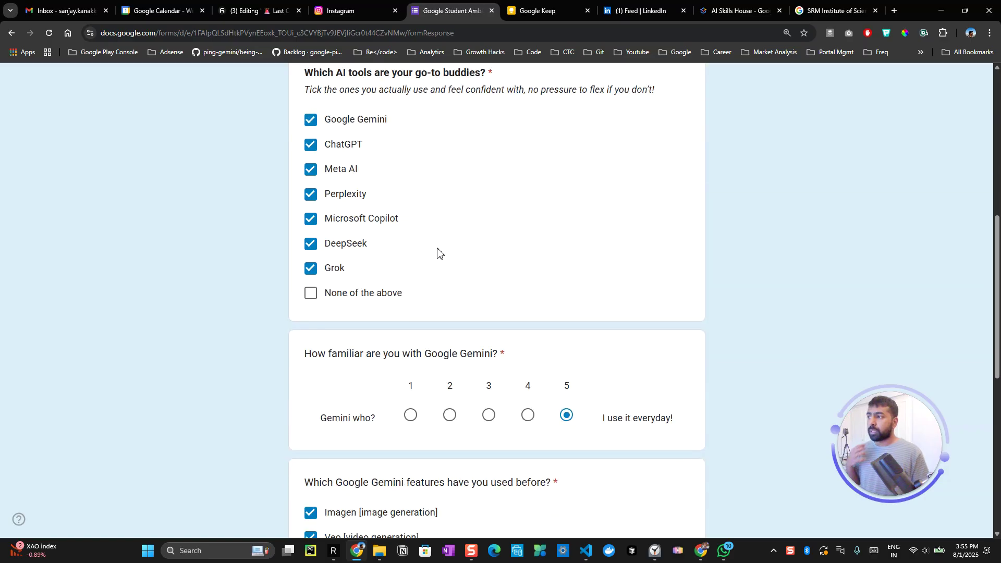
{"action": "scroll", "coordinate": [454, 261], "scroll_direction": "down", "scroll_amount": 2}
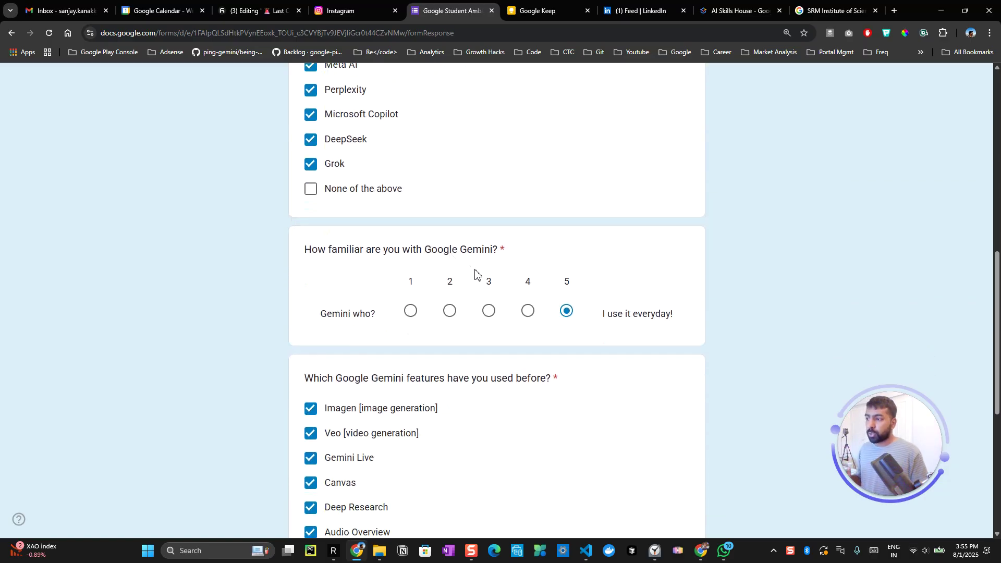
{"action": "scroll", "coordinate": [551, 315], "scroll_direction": "down", "scroll_amount": 3}
{"action": "scroll", "coordinate": [550, 306], "scroll_direction": "down", "scroll_amount": 1}
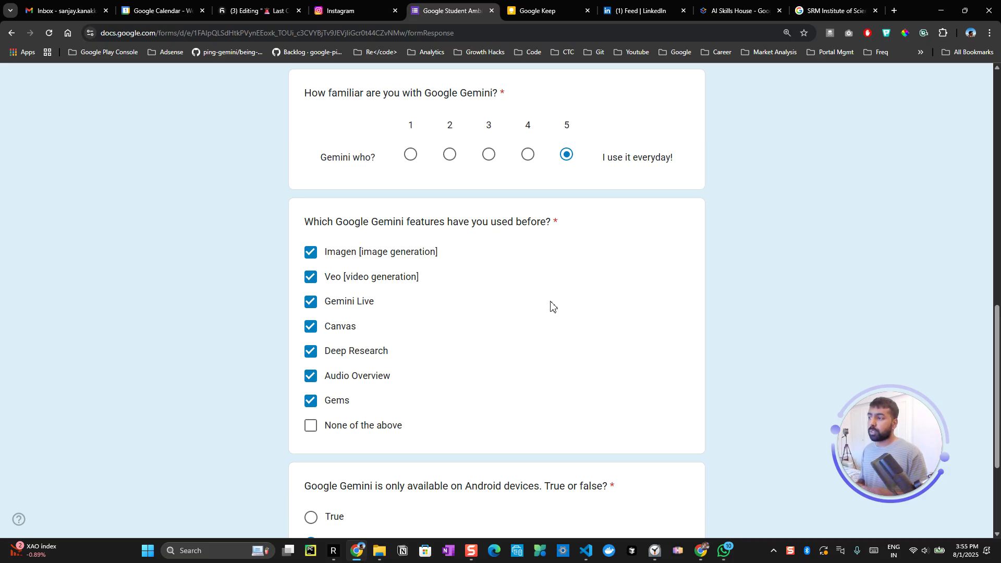
{"action": "scroll", "coordinate": [545, 328], "scroll_direction": "down", "scroll_amount": 3}
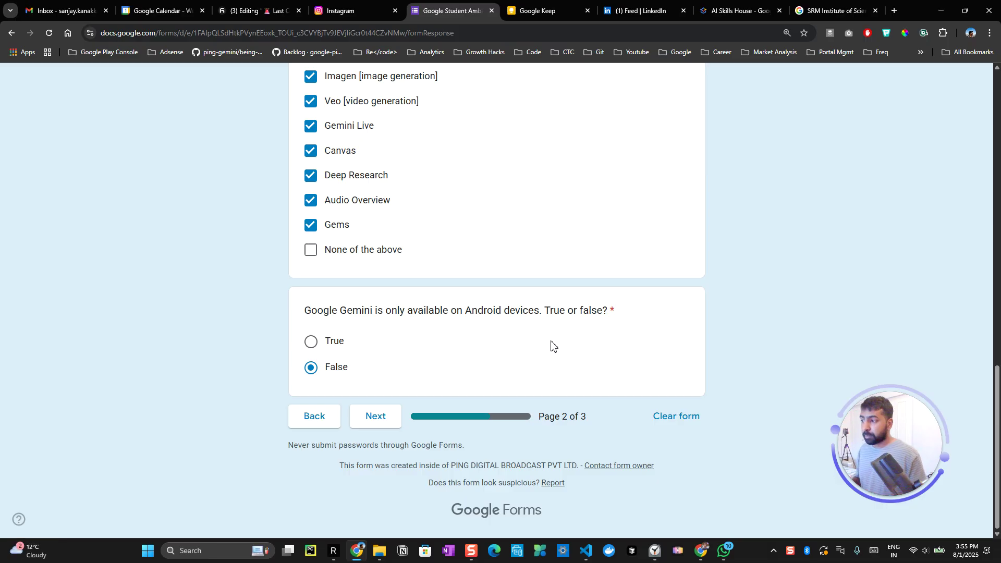
{"action": "left_click", "coordinate": [388, 422]}
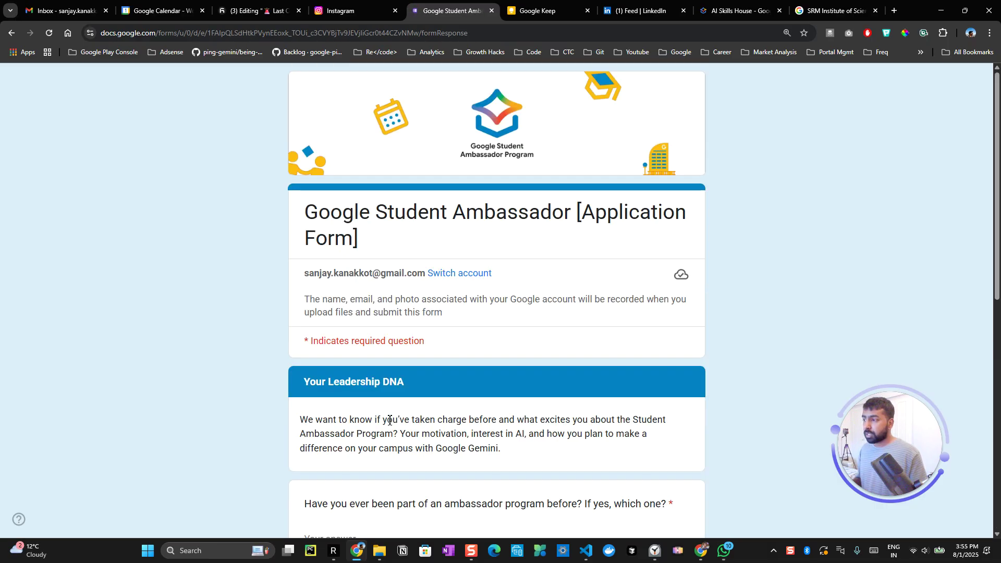
{"action": "scroll", "coordinate": [388, 423], "scroll_direction": "down", "scroll_amount": 5}
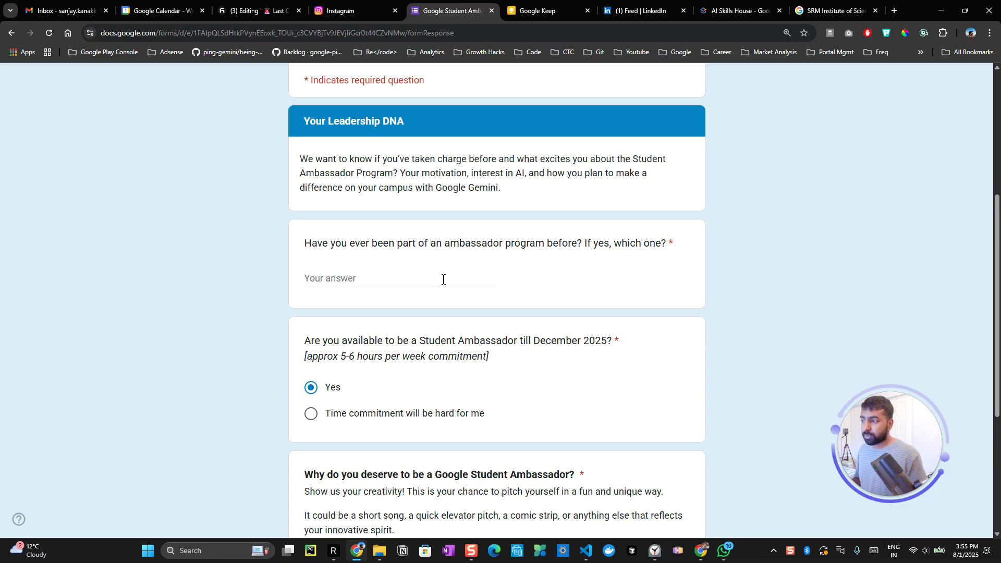
{"action": "left_click_drag", "start_coordinate": [608, 342], "coordinate": [341, 342]}
{"action": "left_click_drag", "start_coordinate": [471, 358], "coordinate": [310, 352]}
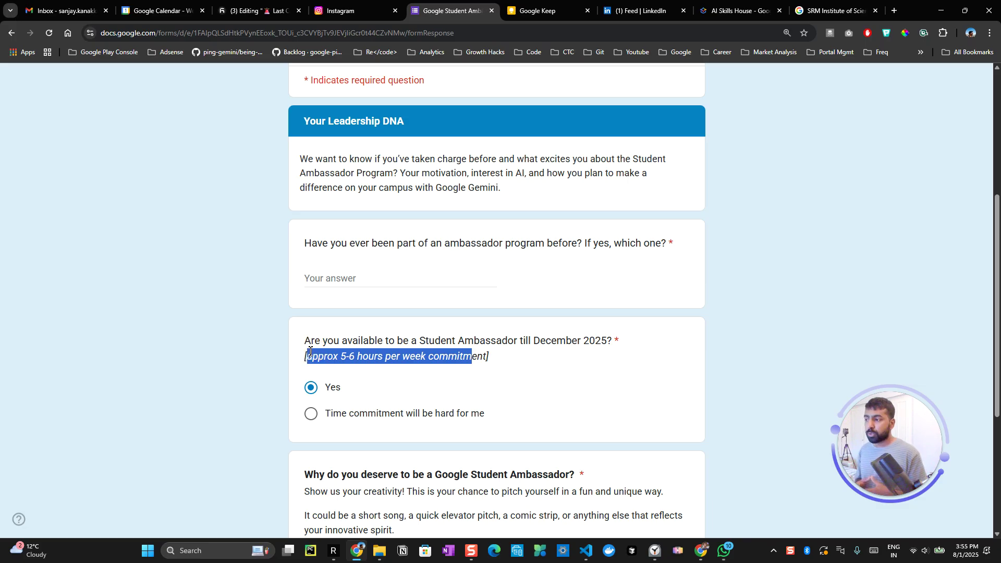
{"action": "scroll", "coordinate": [662, 313], "scroll_direction": "down", "scroll_amount": 5}
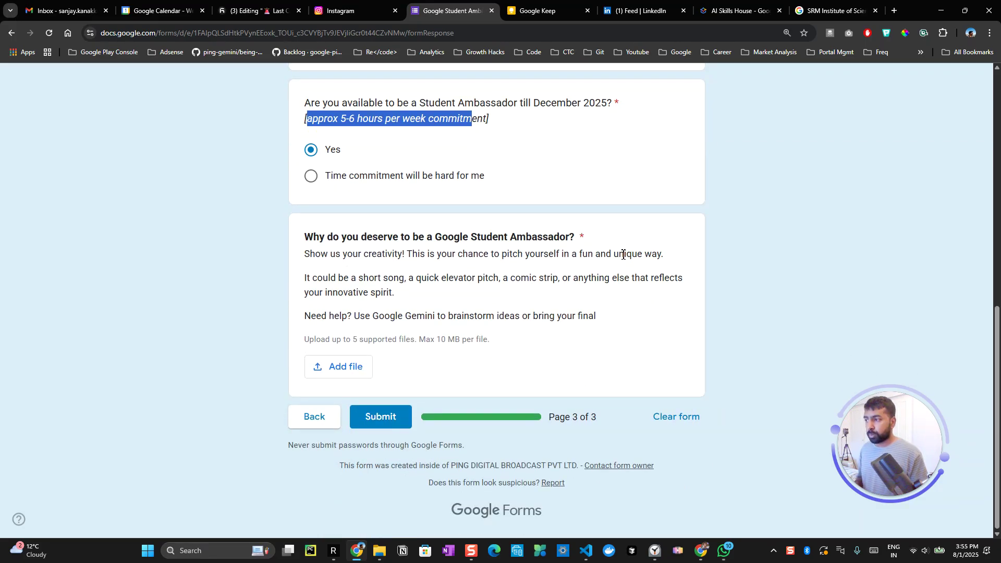
Step: Cancel the pitch file upload, highlight the example pitch formats, and return to the AI Skills House page
{"action": "left_click", "coordinate": [352, 368]}
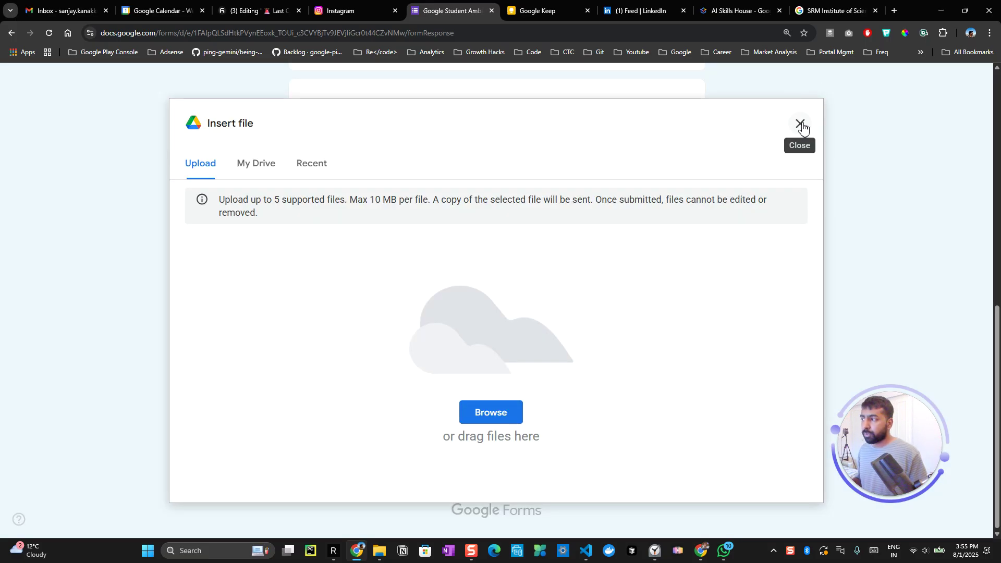
{"action": "left_click", "coordinate": [801, 124]}
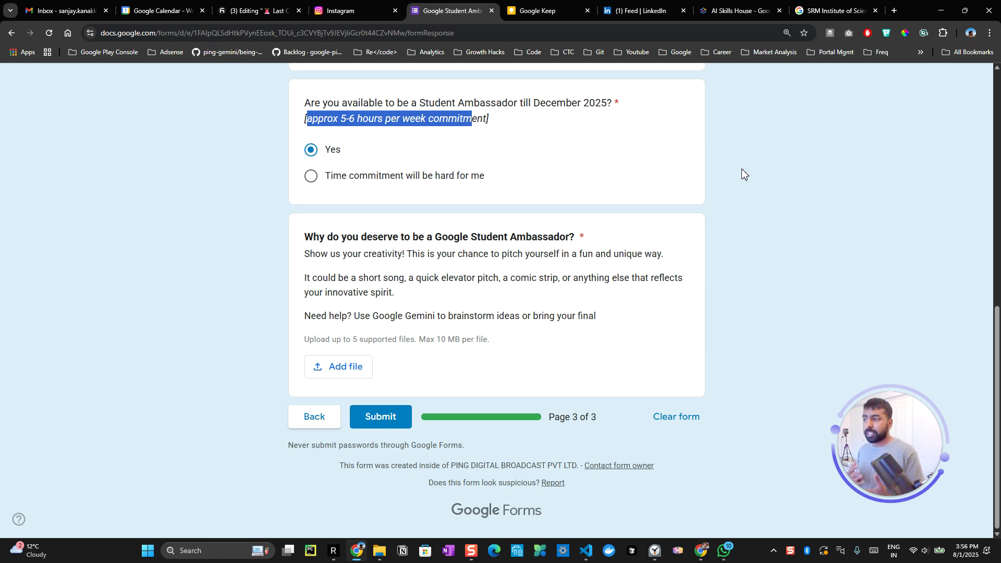
{"action": "left_click_drag", "start_coordinate": [421, 283], "coordinate": [286, 275]}
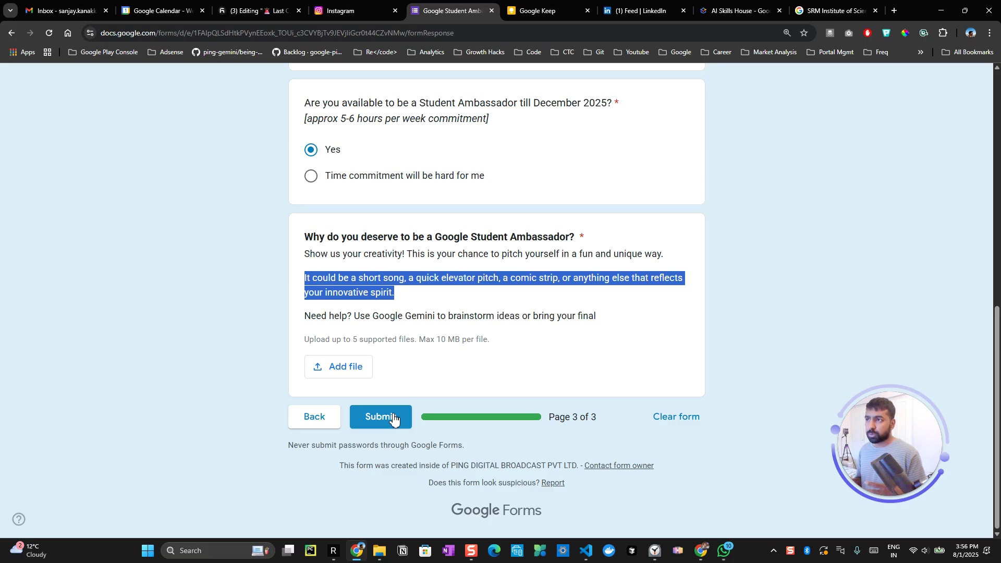
{"action": "left_click", "coordinate": [740, 10]}
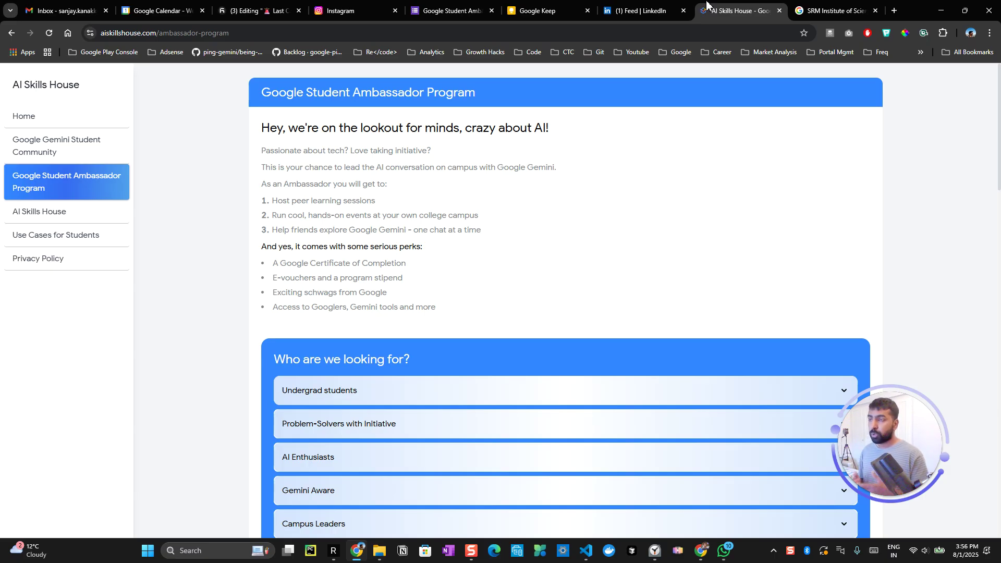
Step: Close the SRM Institute tab, scroll to the Bronze–Diamond reward tiers, then show googleindia's ambassador post
{"action": "left_click", "coordinate": [875, 10]}
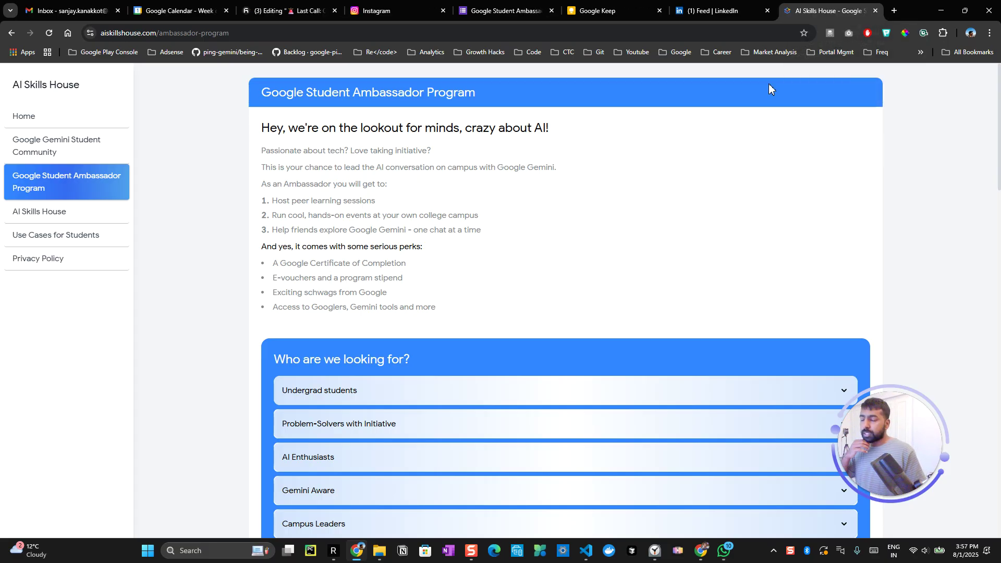
{"action": "scroll", "coordinate": [589, 240], "scroll_direction": "down", "scroll_amount": 3}
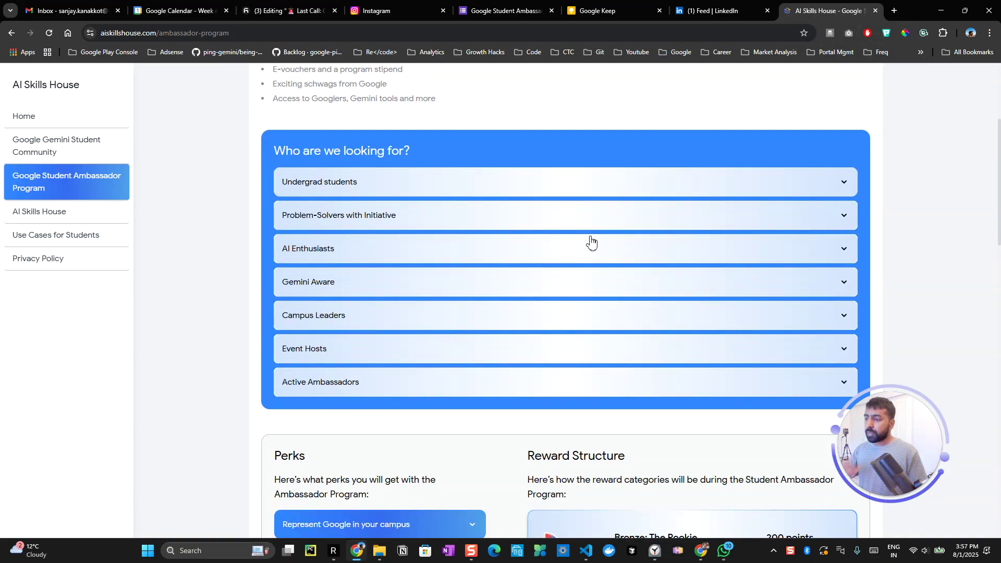
{"action": "scroll", "coordinate": [590, 242], "scroll_direction": "down", "scroll_amount": 9}
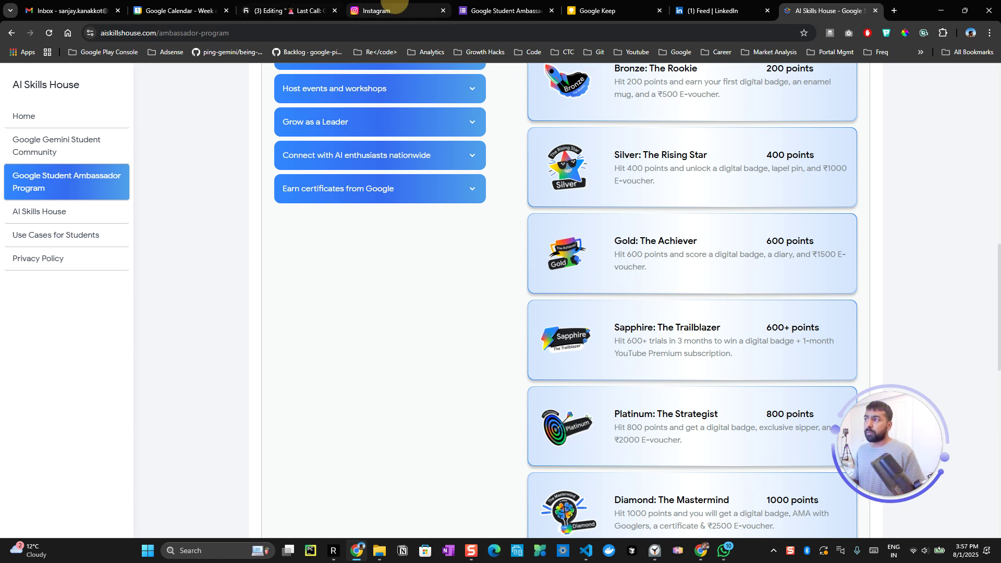
{"action": "left_click", "coordinate": [389, 10]}
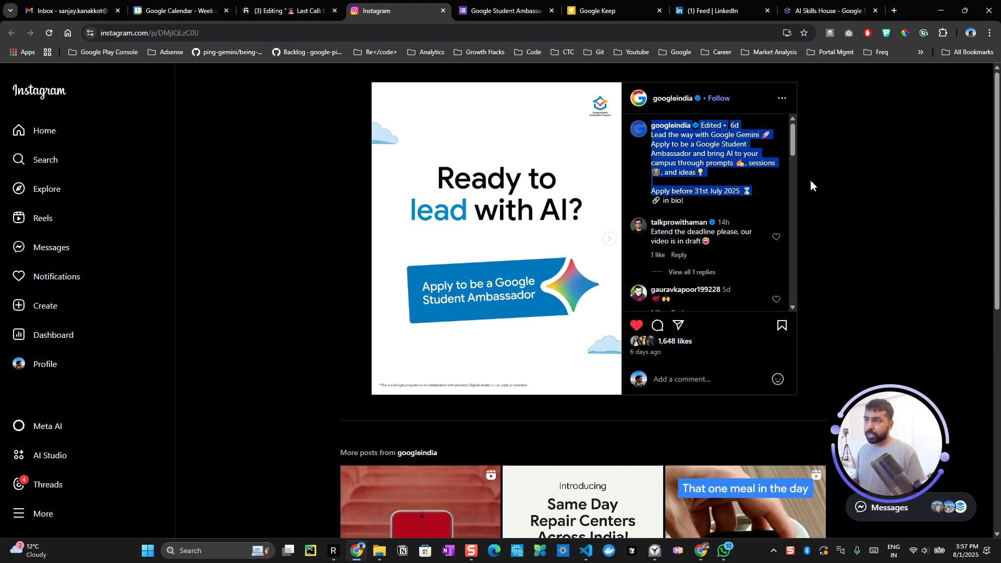
{"action": "left_click", "coordinate": [825, 5]}
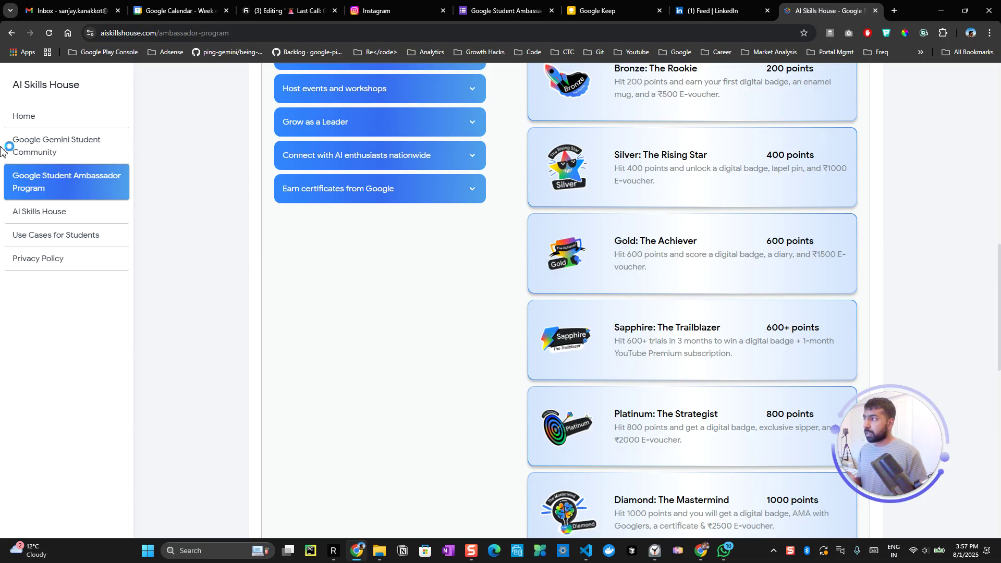
Step: Return to the AI Skills House home page and highlight the '19,500 FREE' Gemini offer
{"action": "left_click", "coordinate": [43, 114]}
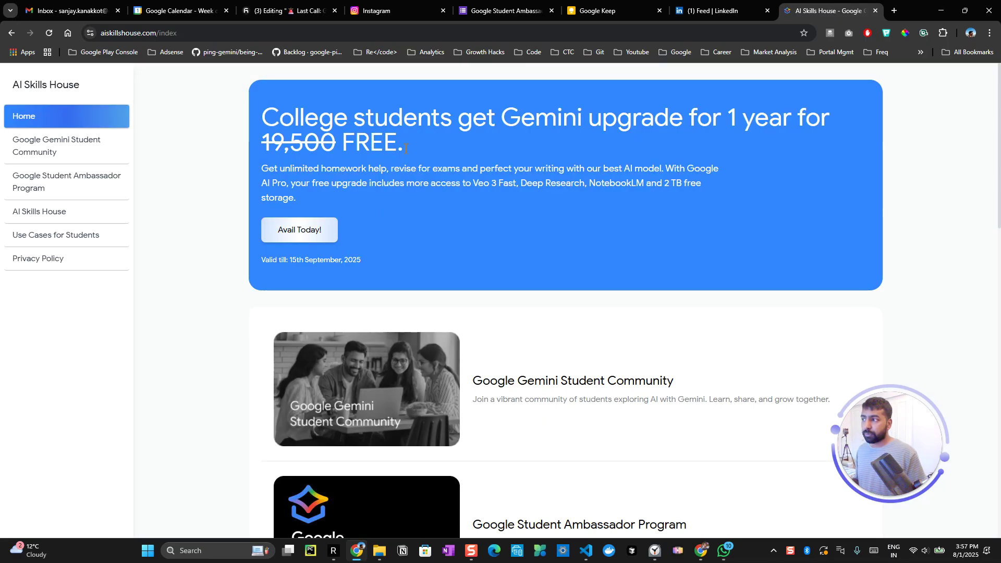
{"action": "left_click_drag", "start_coordinate": [407, 147], "coordinate": [249, 141]}
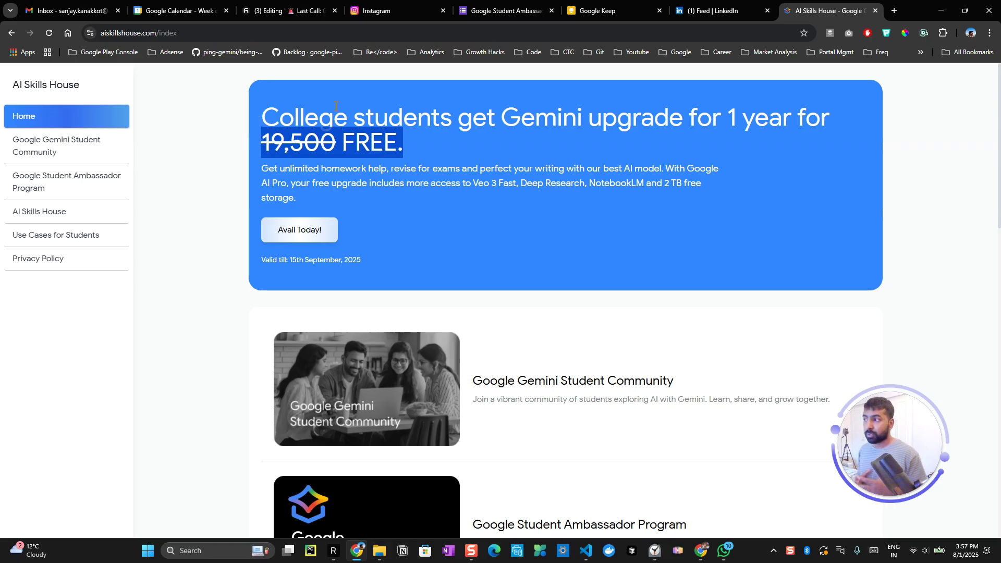